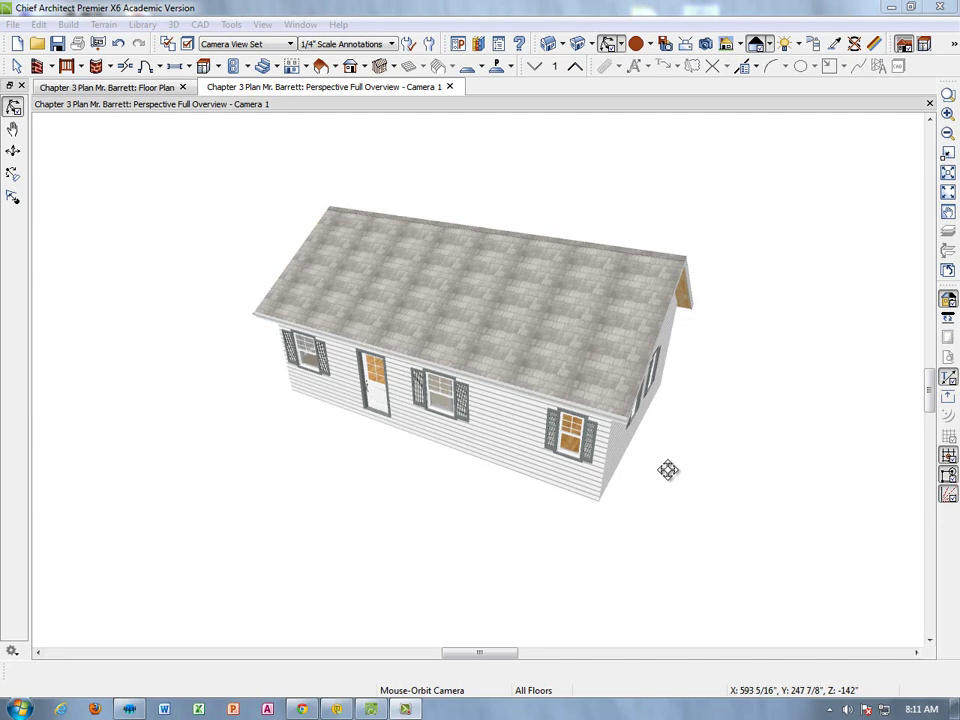
Step: Inspect the roof in the 3D overview and select each of the two roof planes in the floor plan
drag(618, 369, 643, 389)
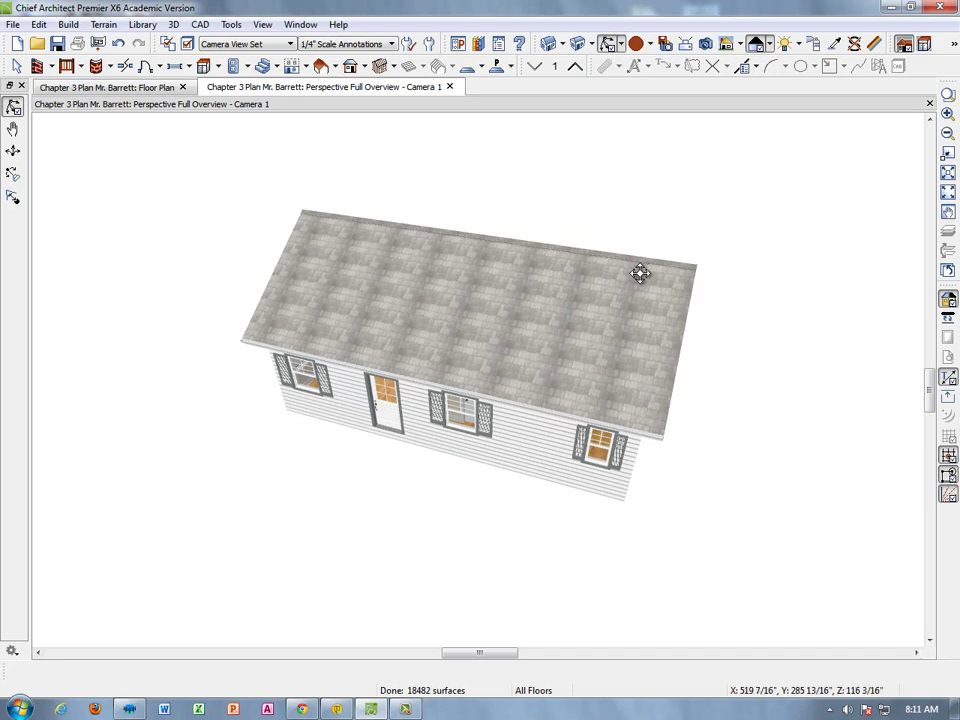
click(148, 89)
scroll(407, 354, up, 2)
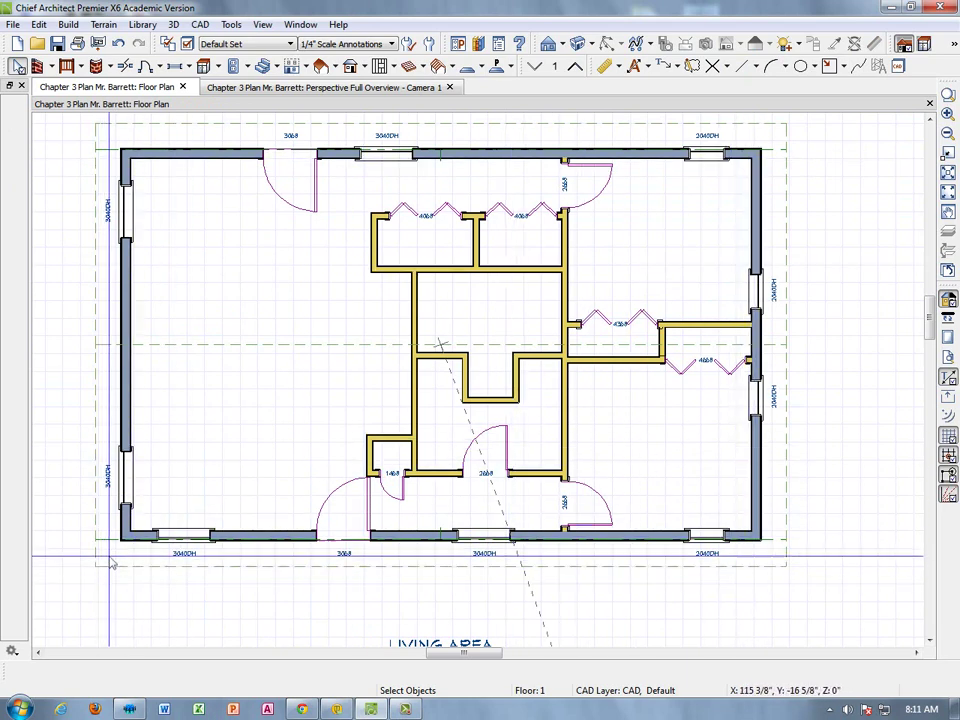
click(105, 344)
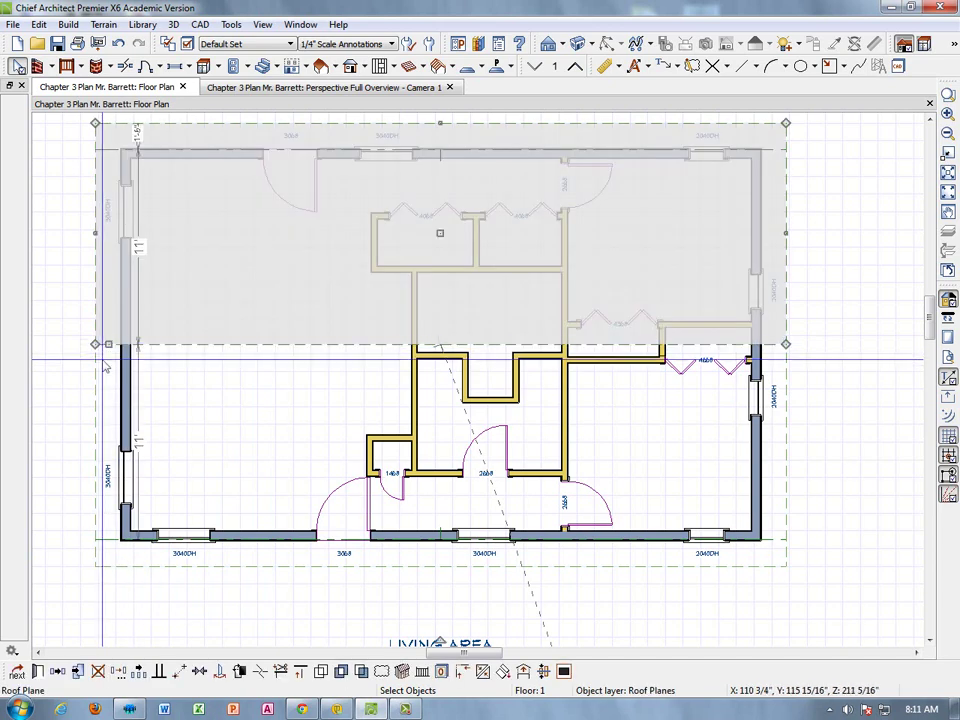
click(105, 346)
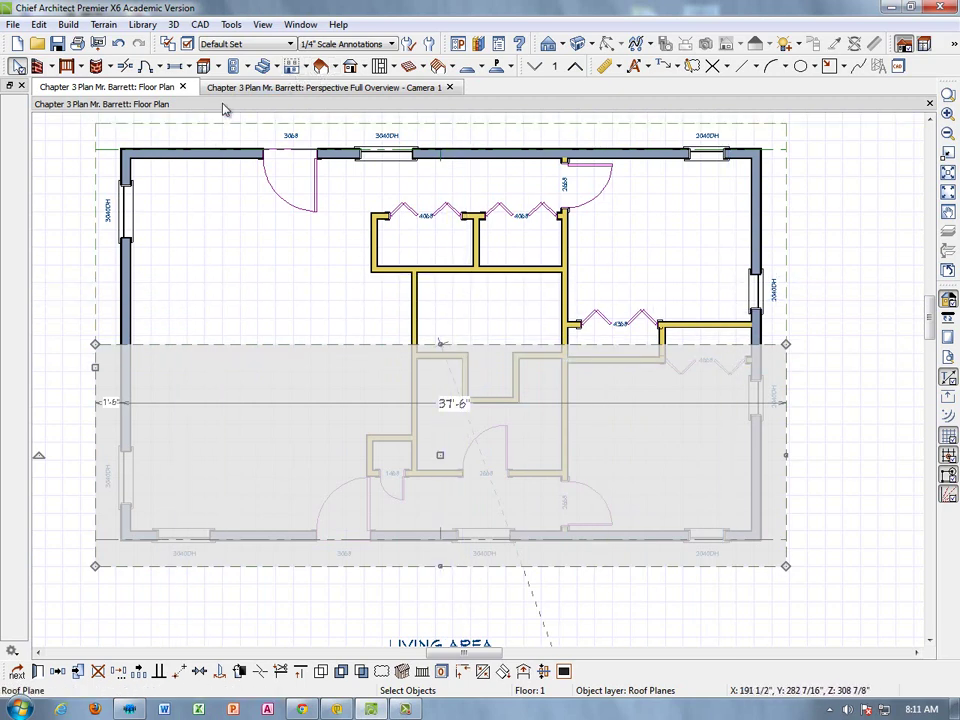
Step: Turn off the display of the Roof Planes layer in the floor plan's Default Set
click(232, 25)
mouse_move(244, 47)
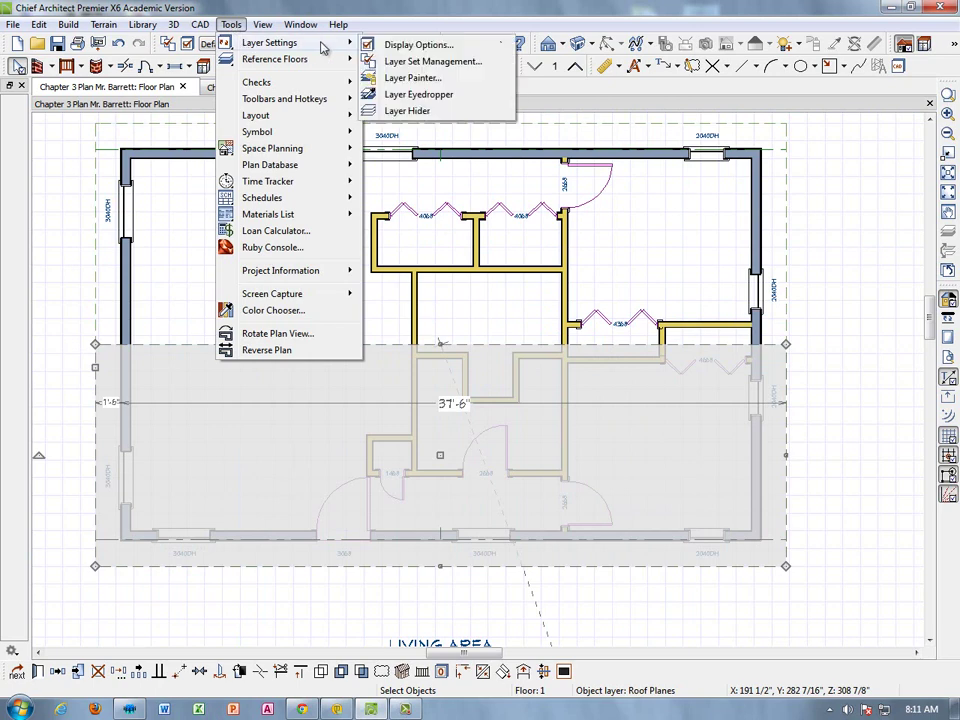
click(400, 46)
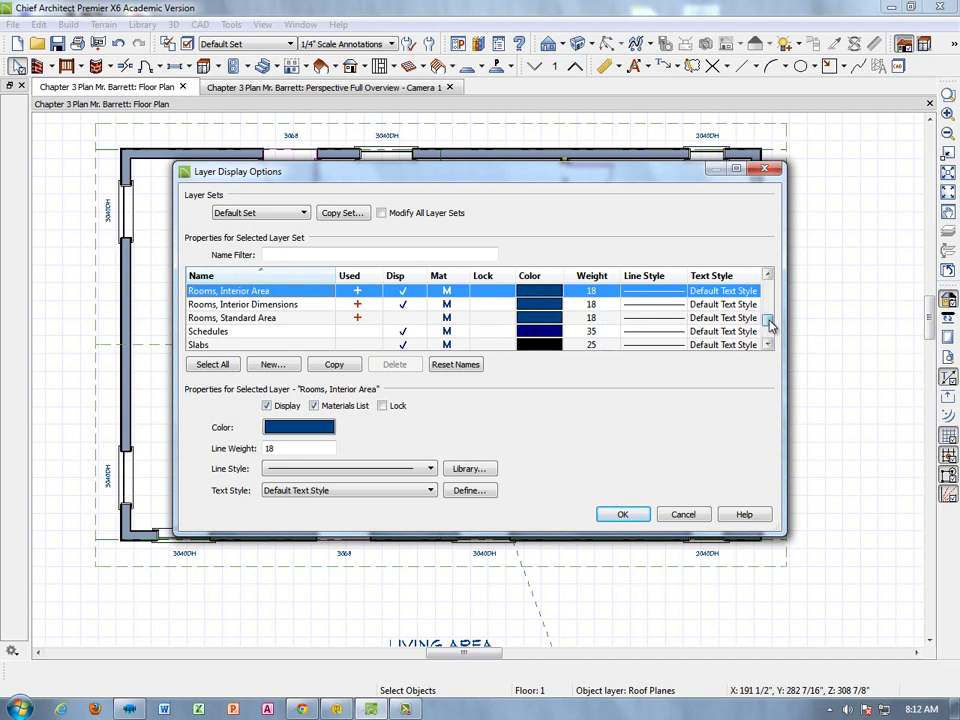
click(767, 275)
click(767, 275)
click(767, 275)
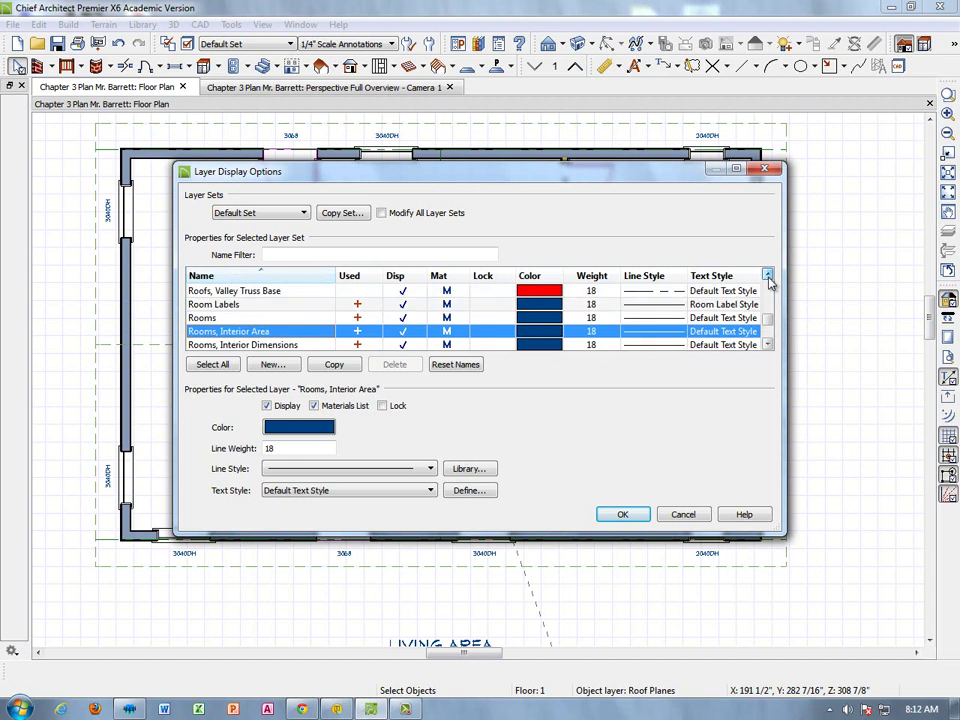
click(767, 275)
click(767, 275)
click(767, 275)
click(767, 275)
click(767, 276)
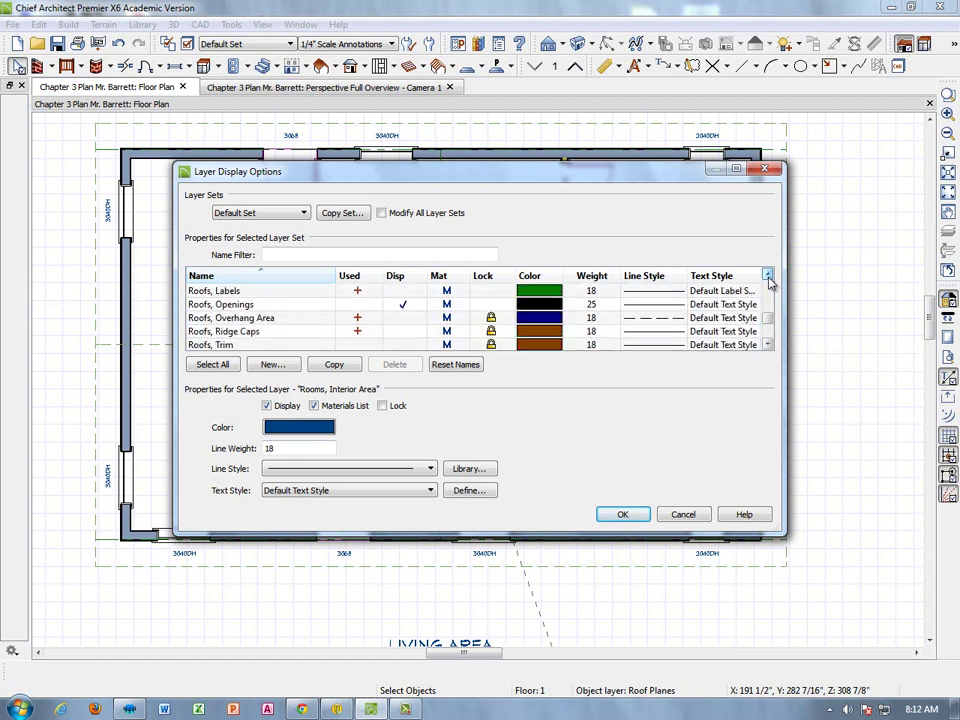
click(767, 276)
click(767, 275)
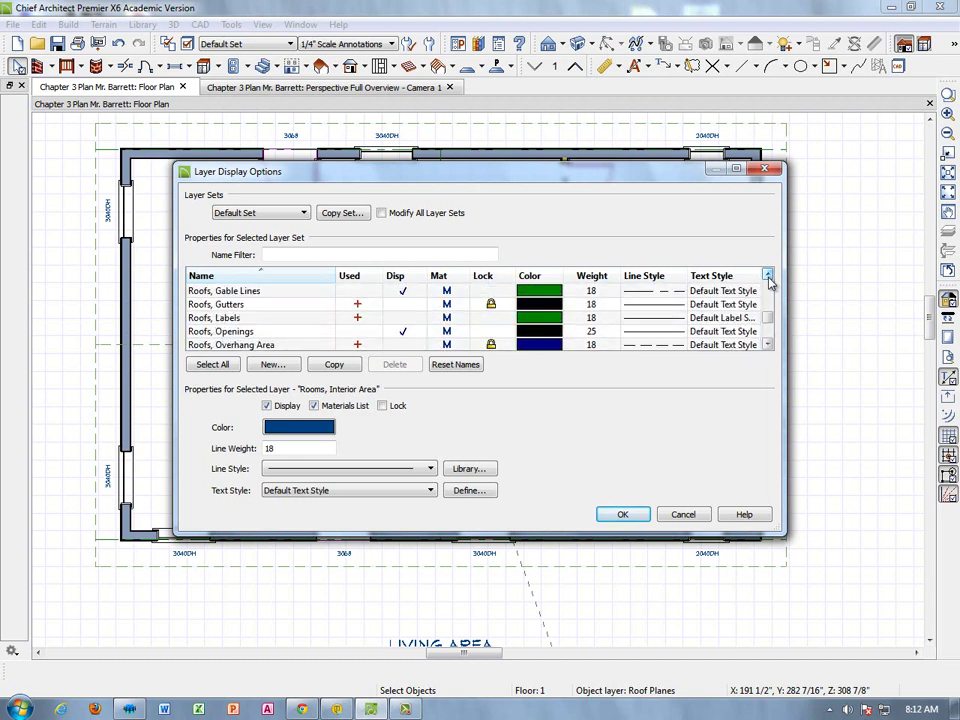
click(767, 275)
click(767, 275)
click(767, 275)
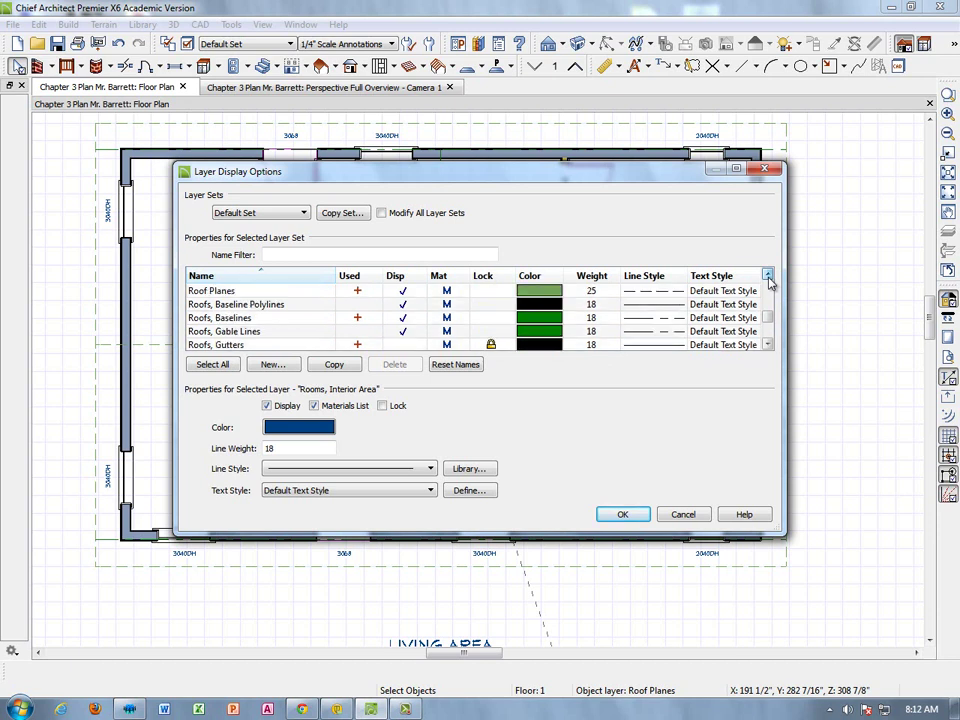
click(403, 291)
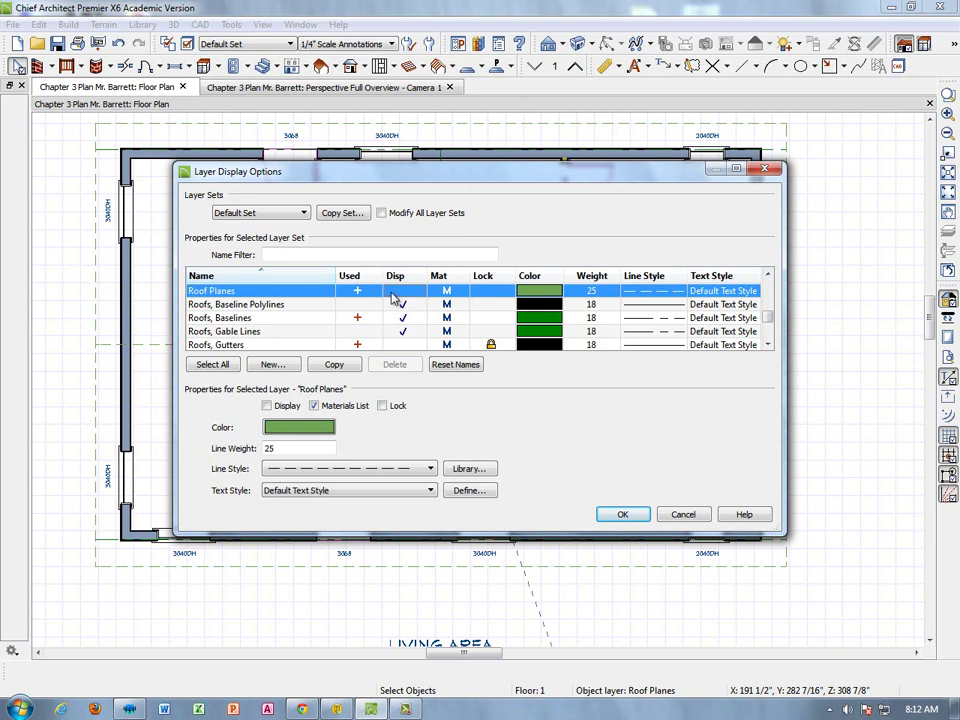
click(624, 514)
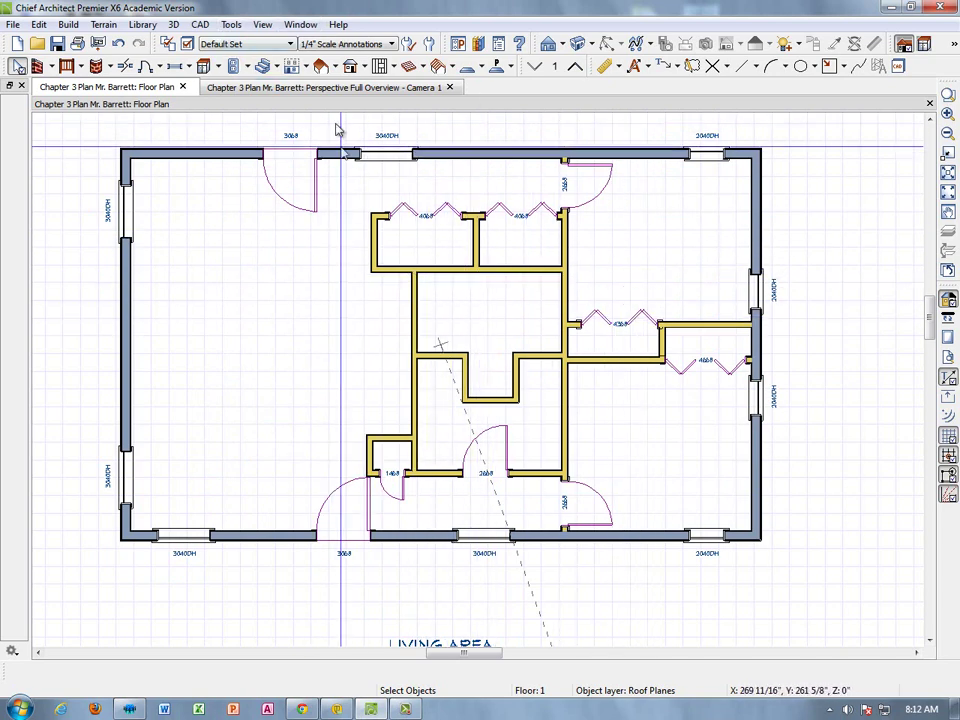
Step: Check the roof from the front in the perspective overview and return to the floor plan
click(338, 88)
drag(493, 296, 551, 268)
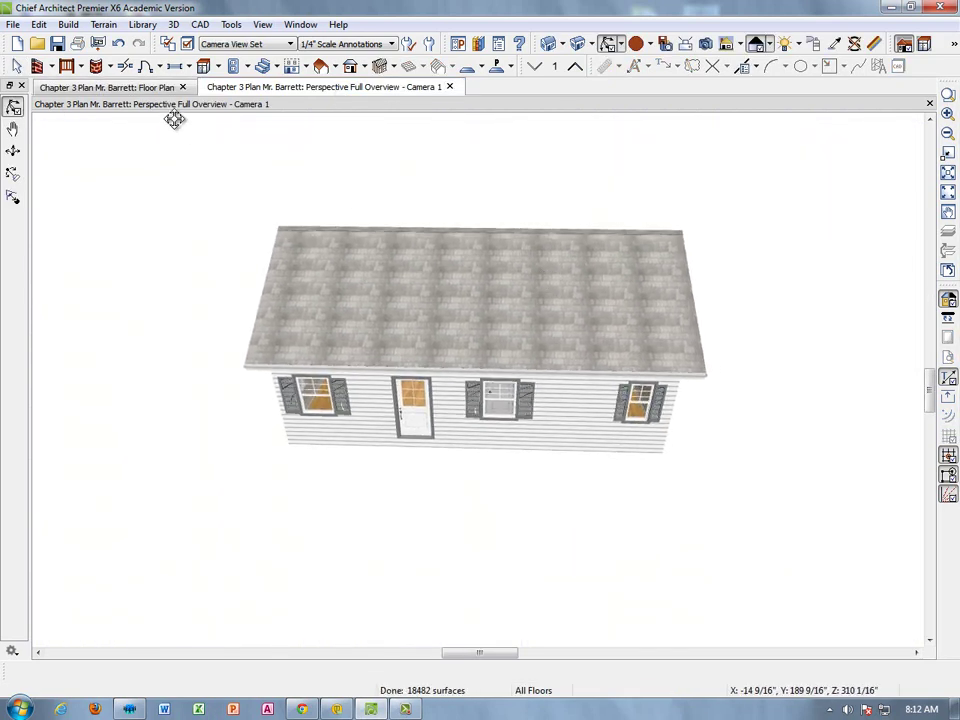
click(141, 90)
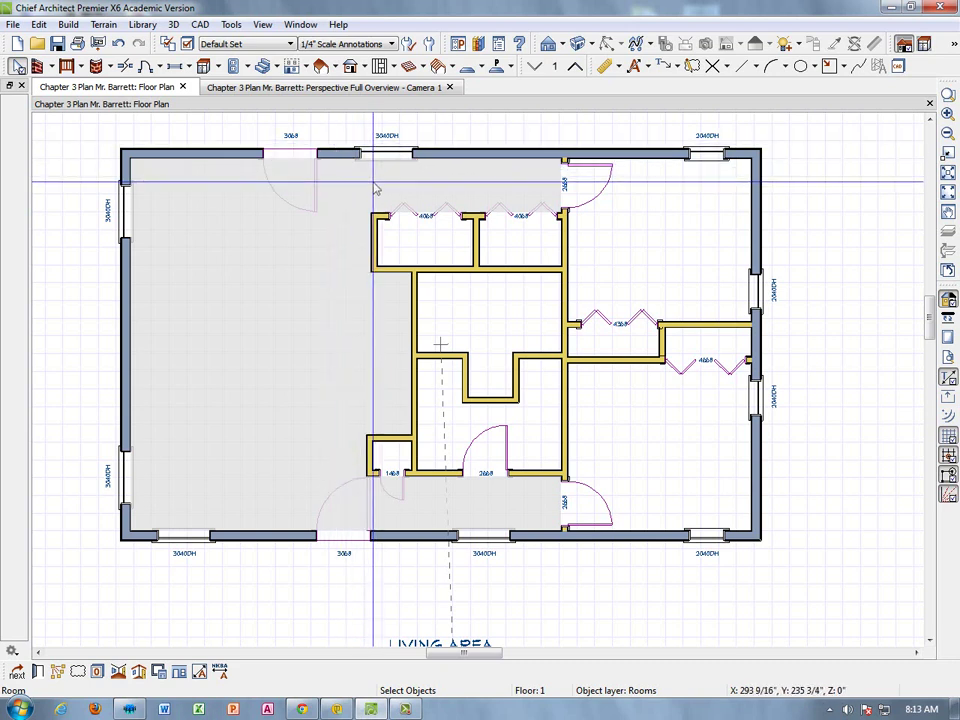
Step: Draw room dividers from the 4068 closets' outer corner to the upper exterior wall and from the 1468 closet's corner to the lower exterior wall
click(53, 67)
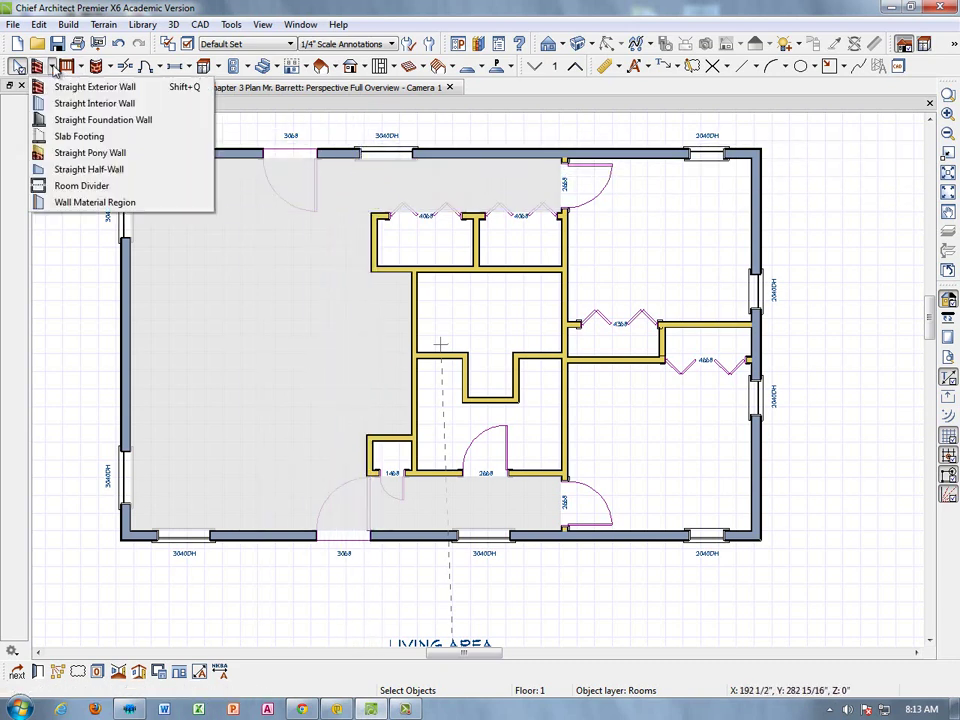
click(80, 187)
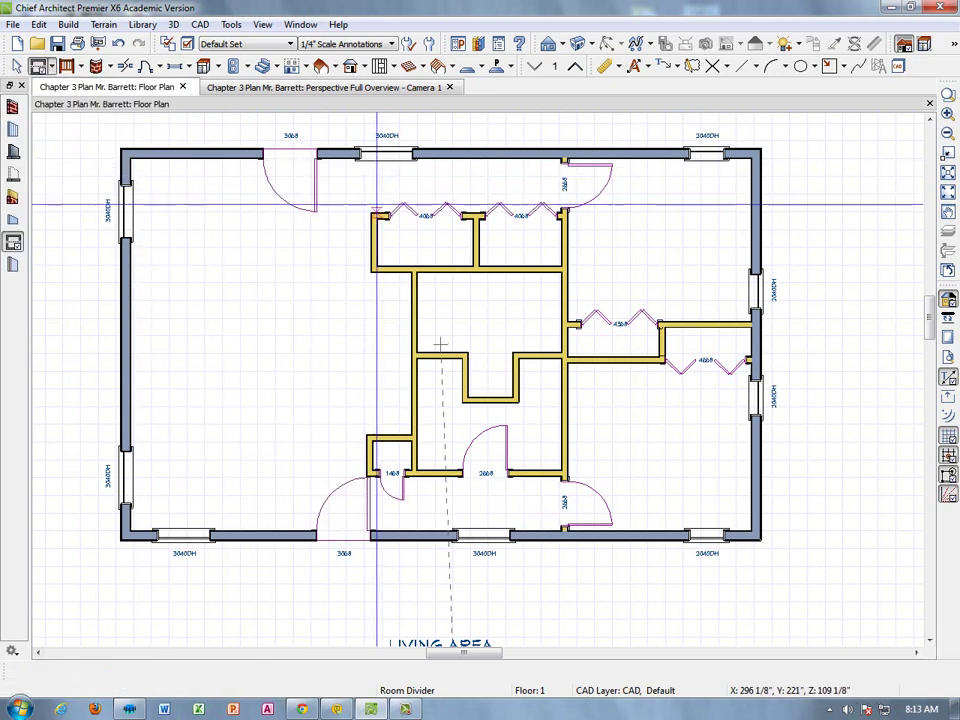
drag(376, 205, 376, 160)
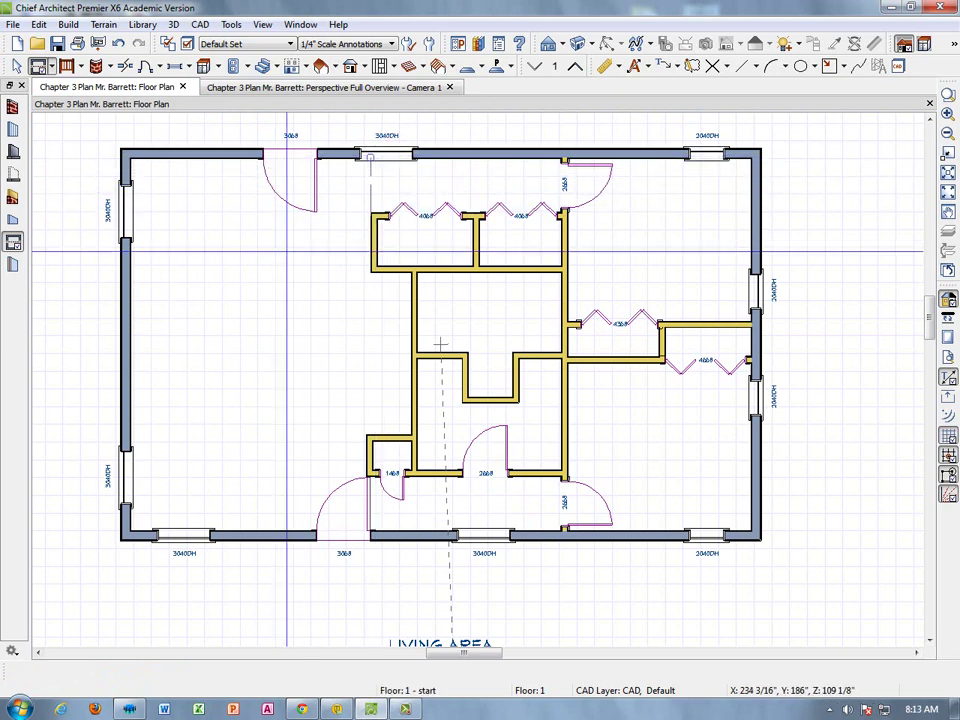
middle_drag(440, 343, 439, 161)
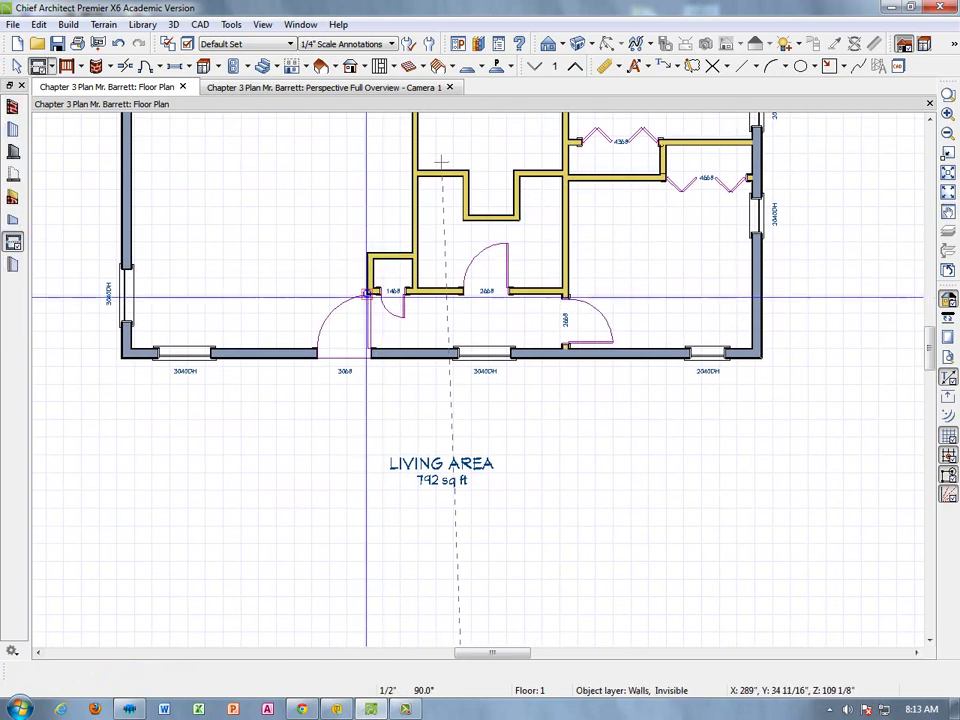
drag(366, 295, 371, 352)
middle_drag(236, 261, 232, 401)
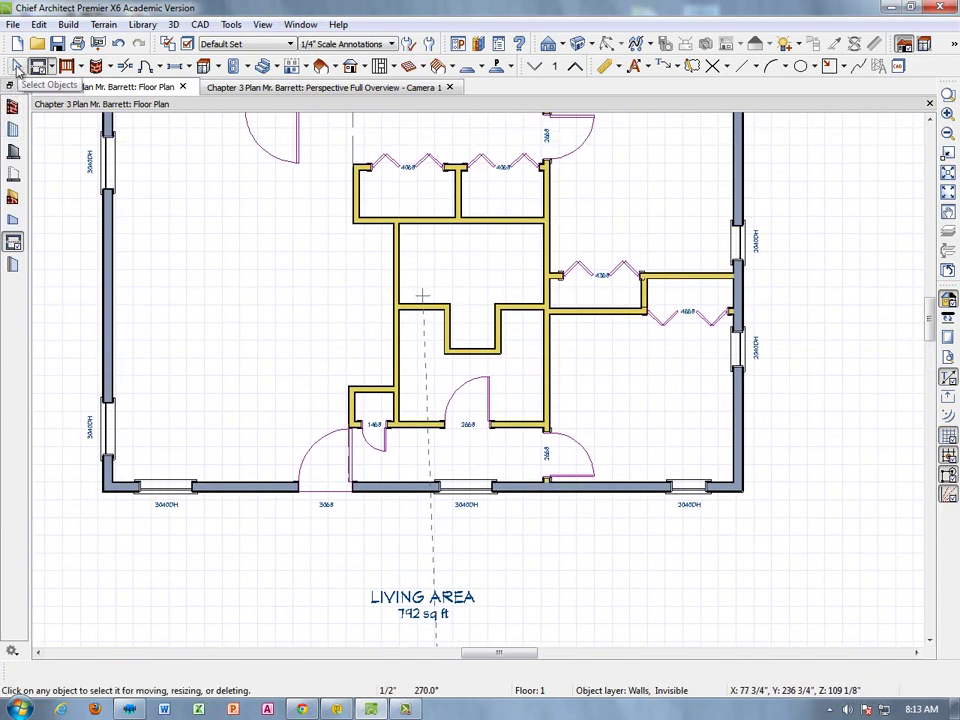
click(17, 67)
Step: Check the areas separated by the new room dividers by selecting the upper and lower hallway spaces
scroll(430, 300, down, 2)
scroll(430, 300, up, 3)
click(416, 298)
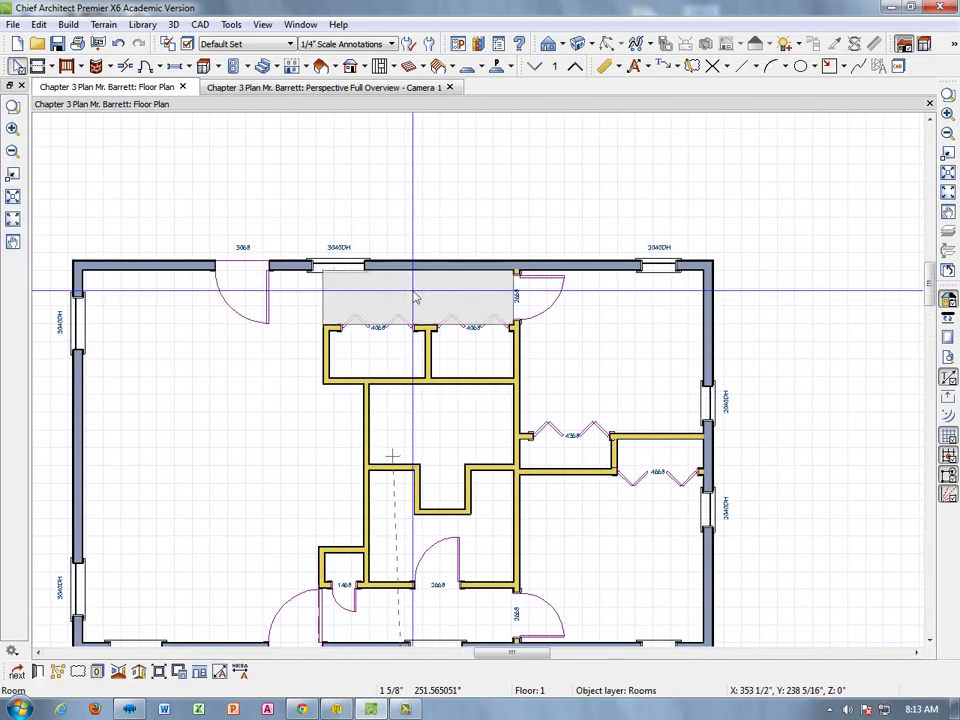
key(Escape)
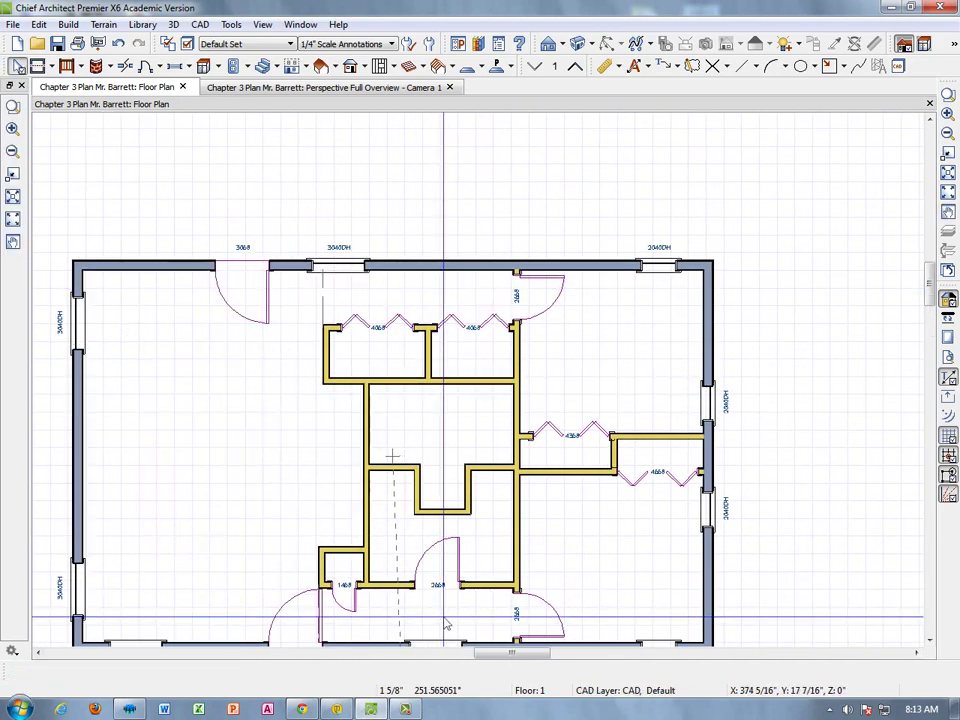
click(447, 625)
click(420, 300)
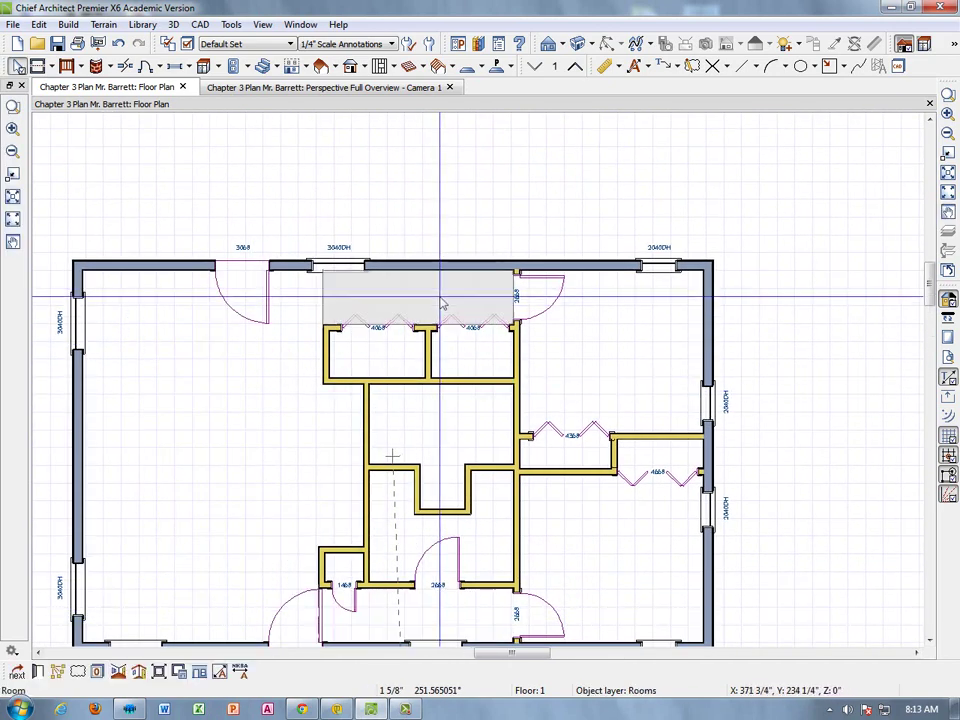
Step: Set the large open room's type to Living and keep its room label shown in uppercase
click(229, 405)
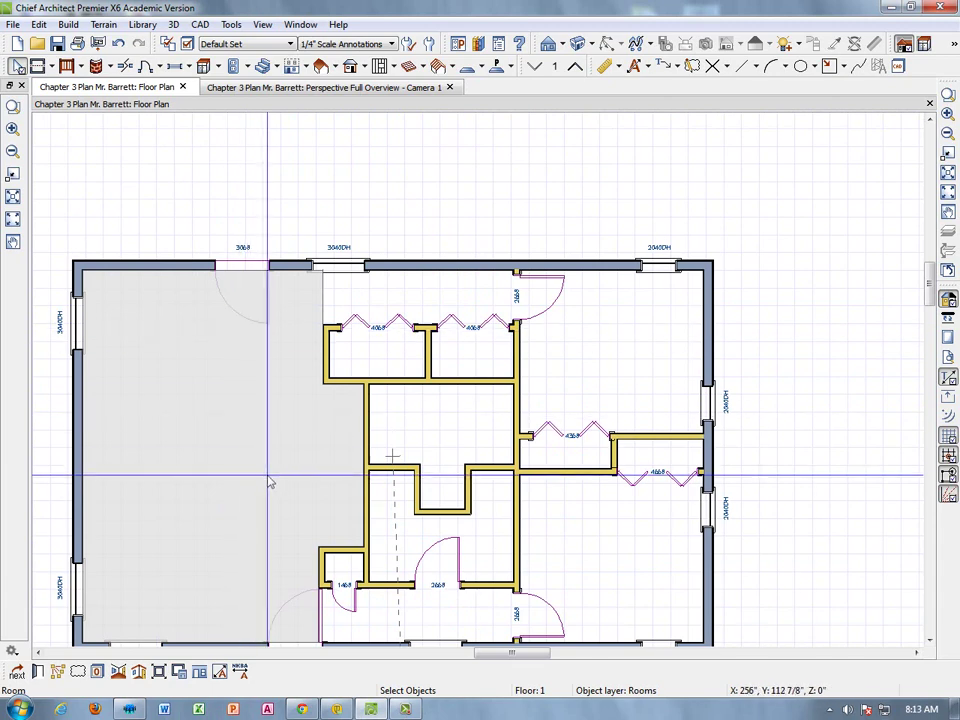
middle_drag(268, 480, 392, 405)
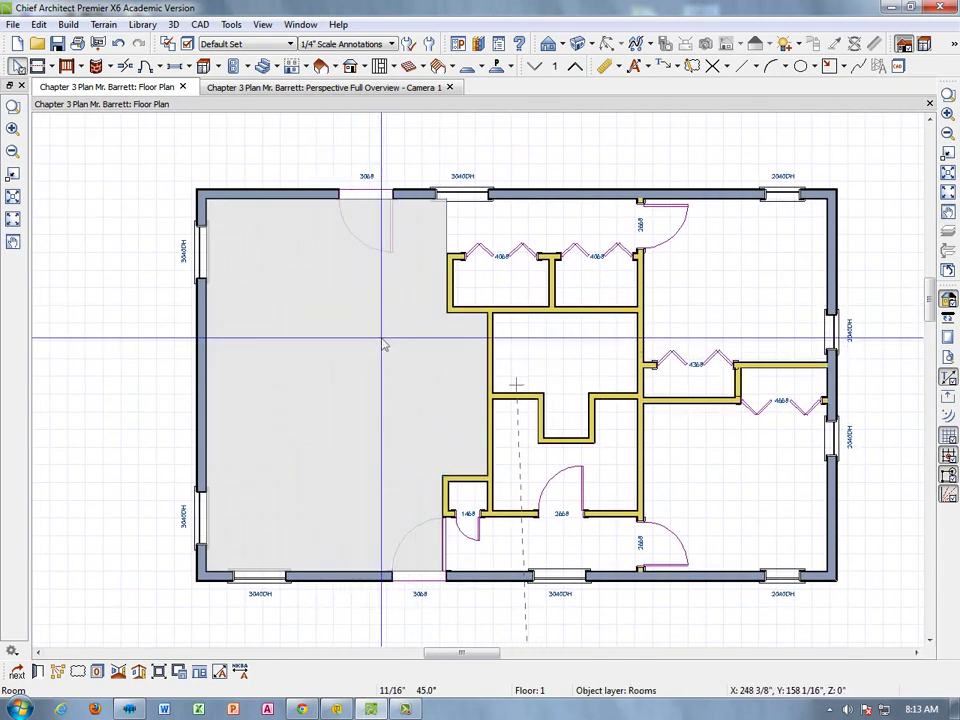
right_click(327, 332)
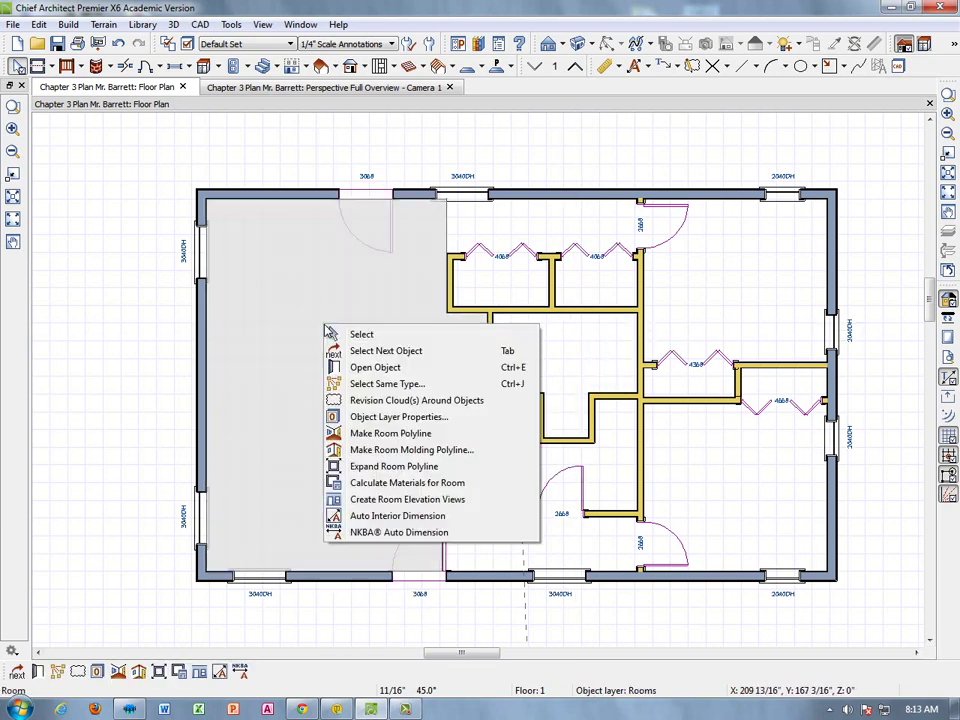
click(362, 368)
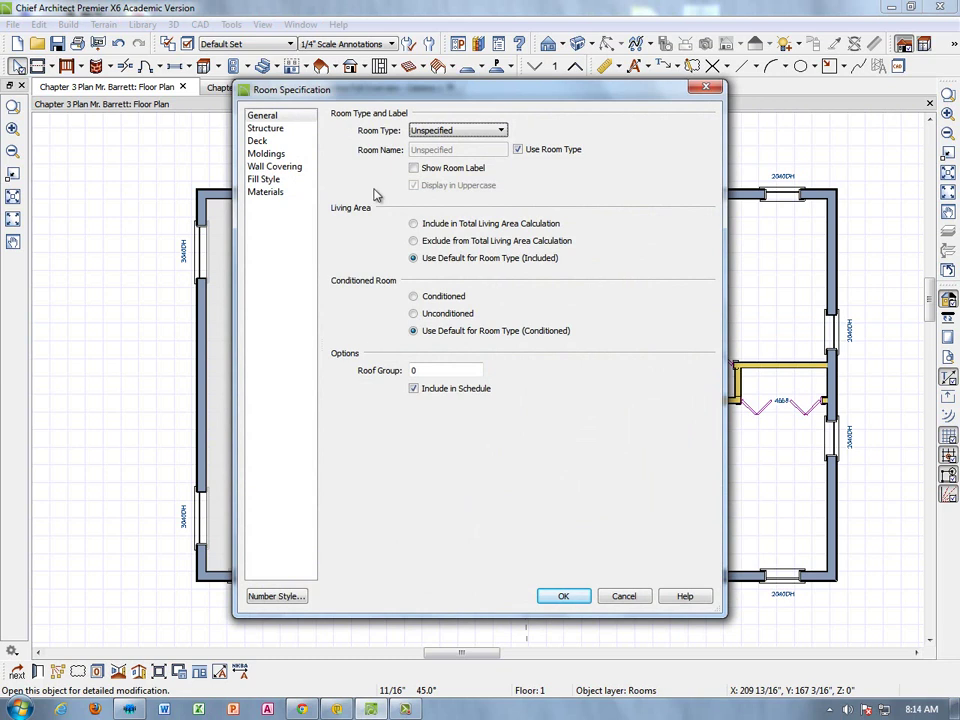
click(501, 133)
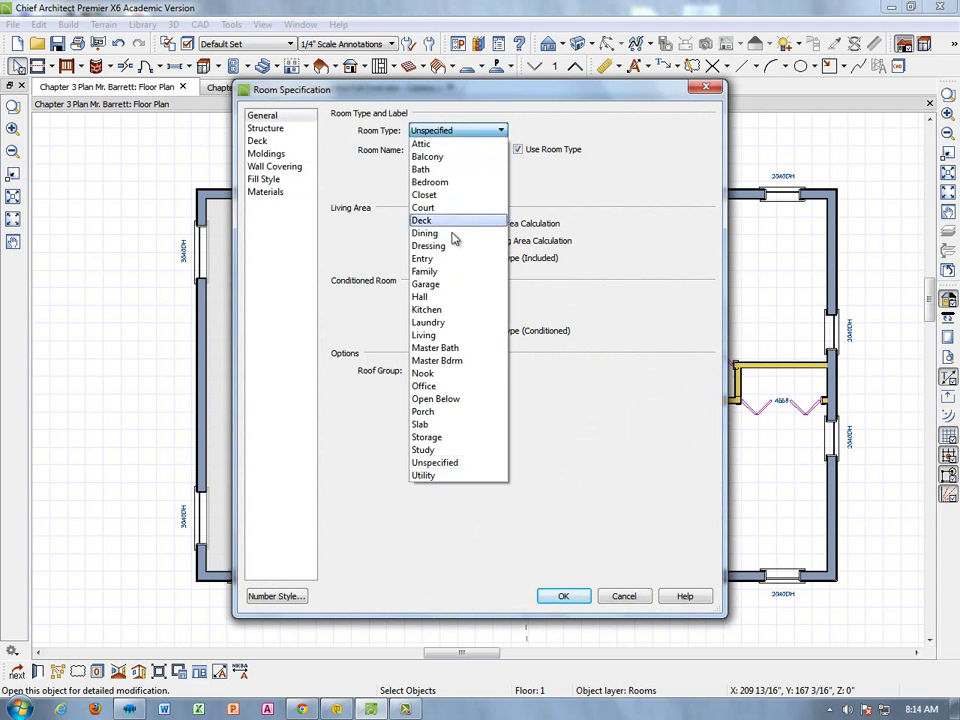
click(424, 336)
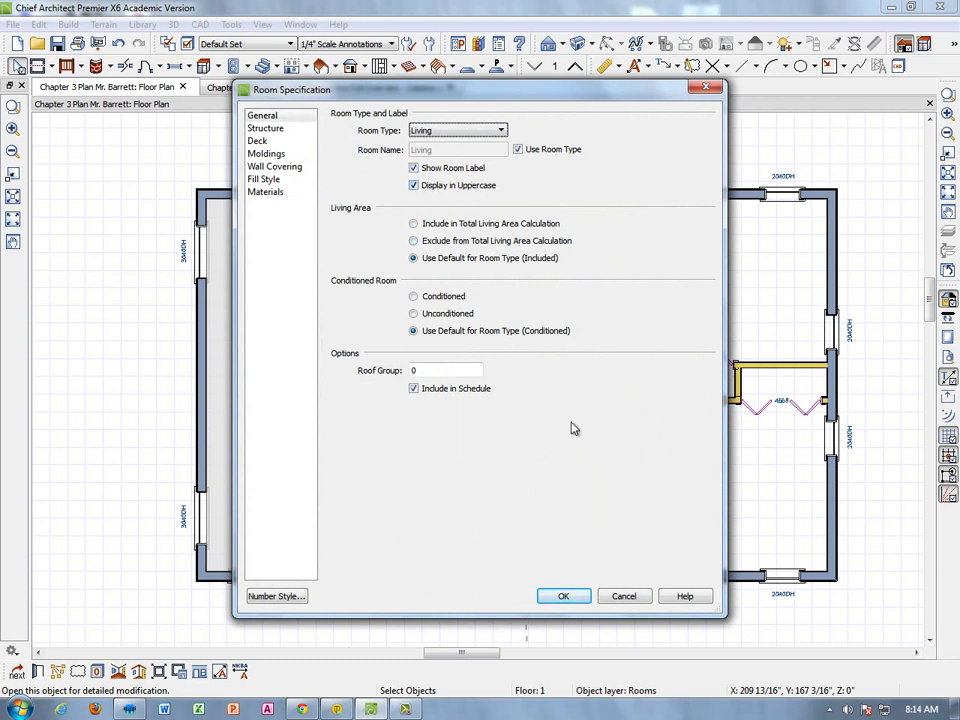
click(565, 597)
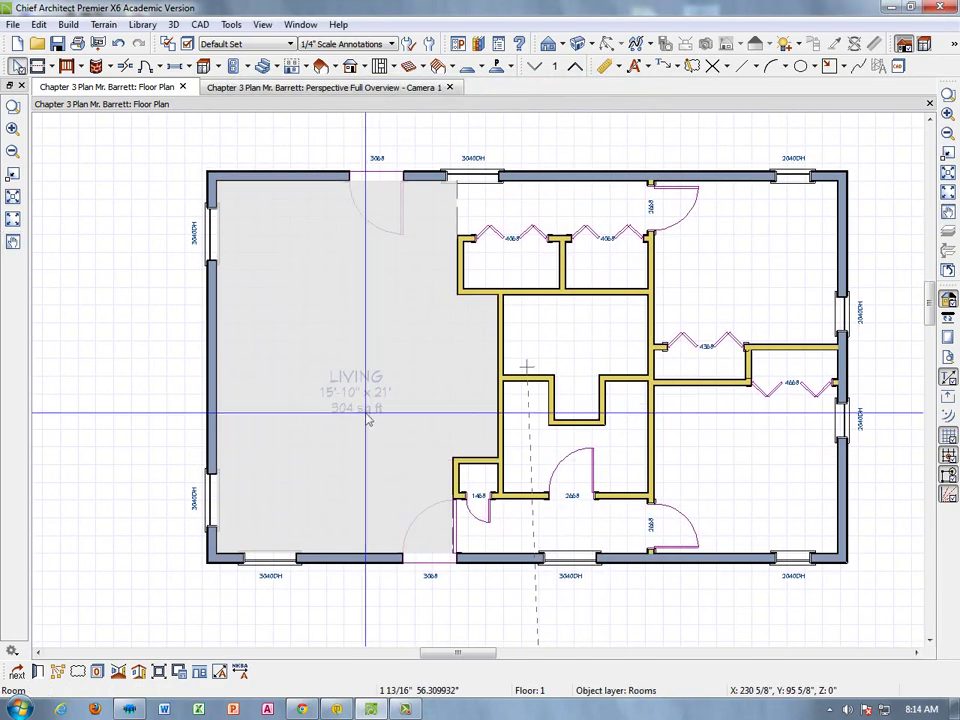
click(165, 332)
Step: Turn off the display of the "Rooms, Interior Dimensions" layer so room labels omit the interior dimensions
scroll(331, 463, up, 5)
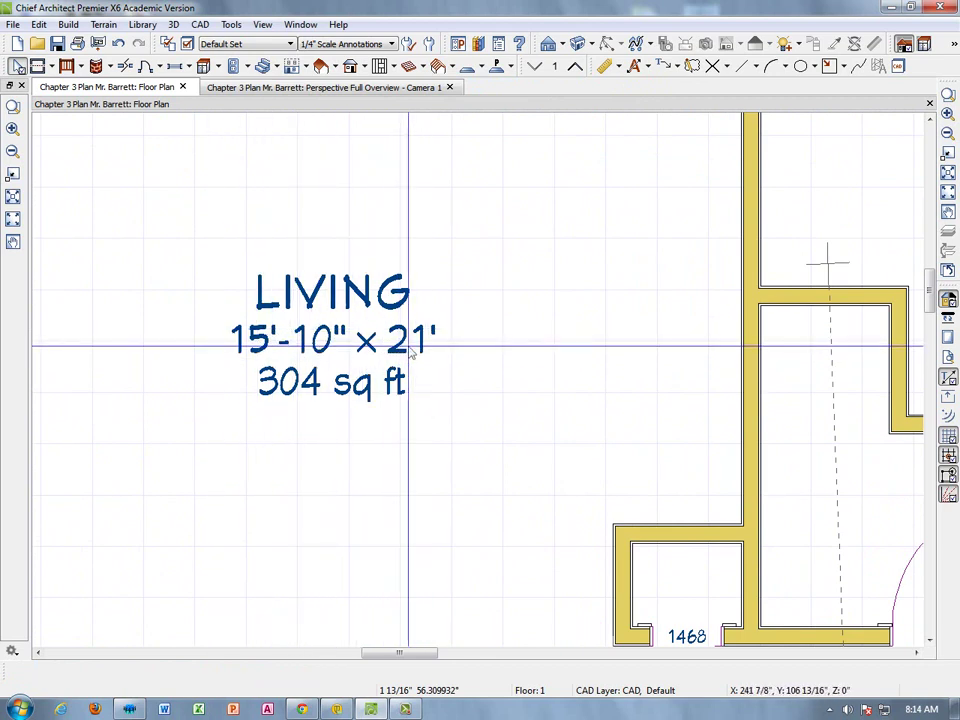
scroll(451, 446, down, 3)
scroll(451, 446, down, 3)
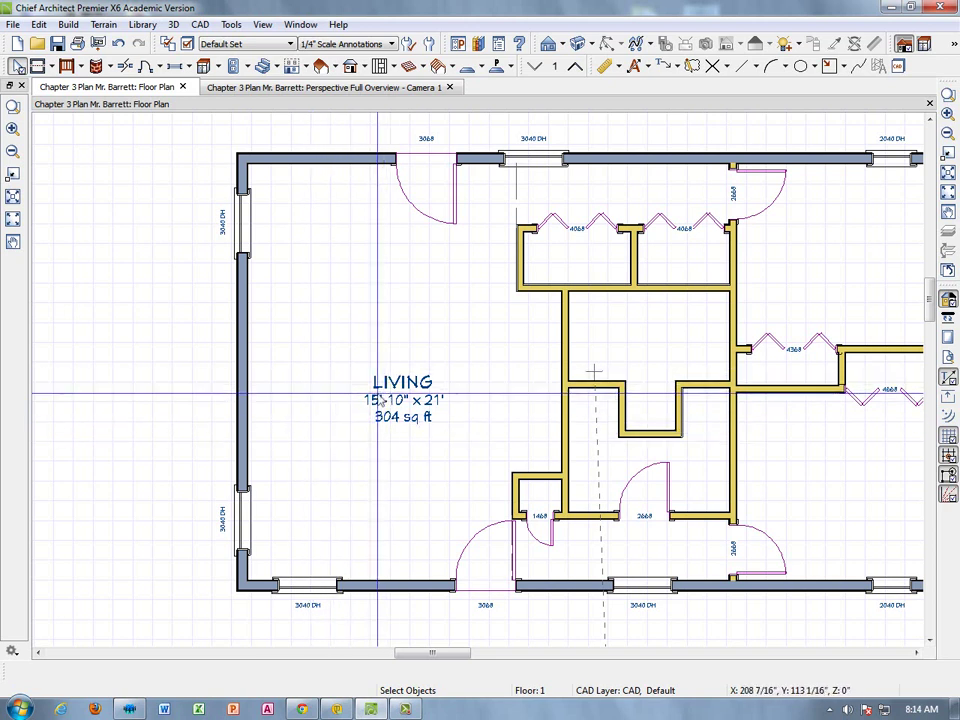
click(233, 26)
mouse_move(245, 52)
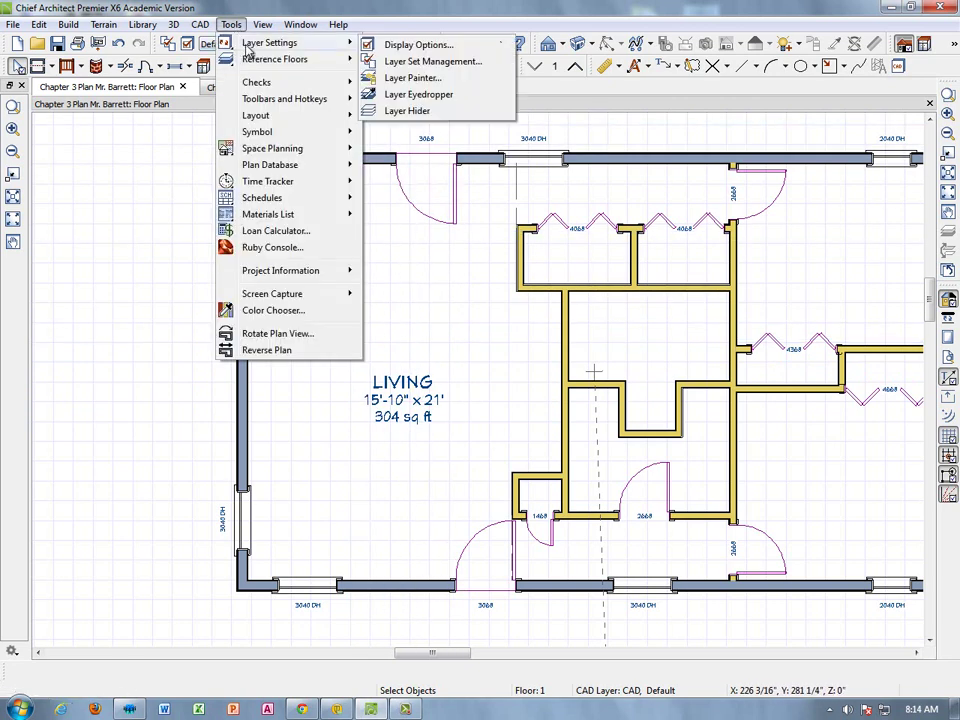
click(410, 45)
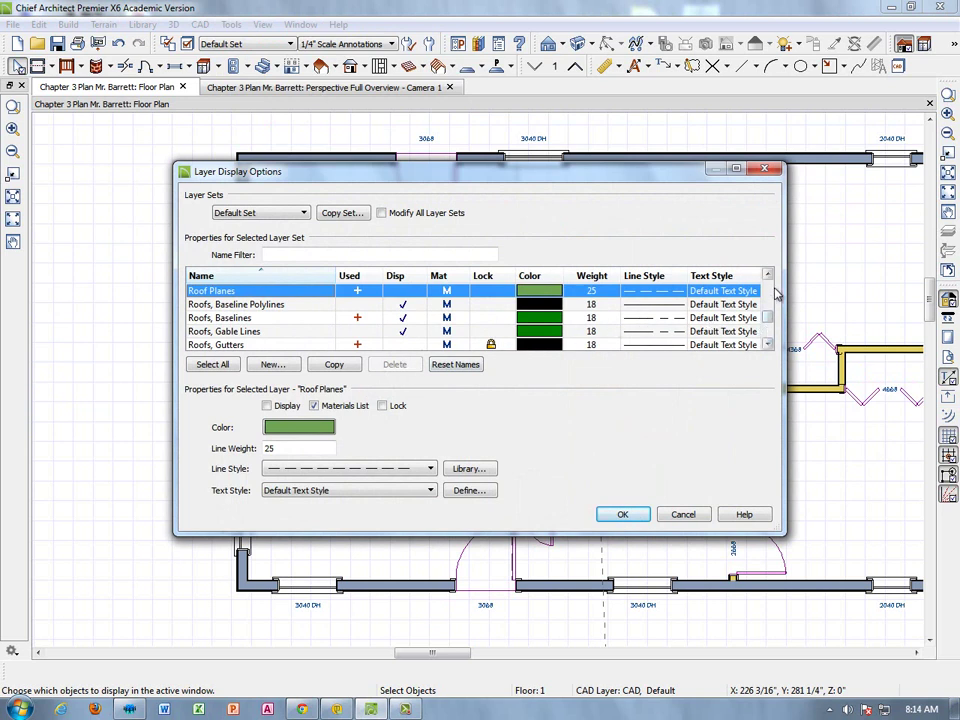
click(768, 345)
click(768, 345)
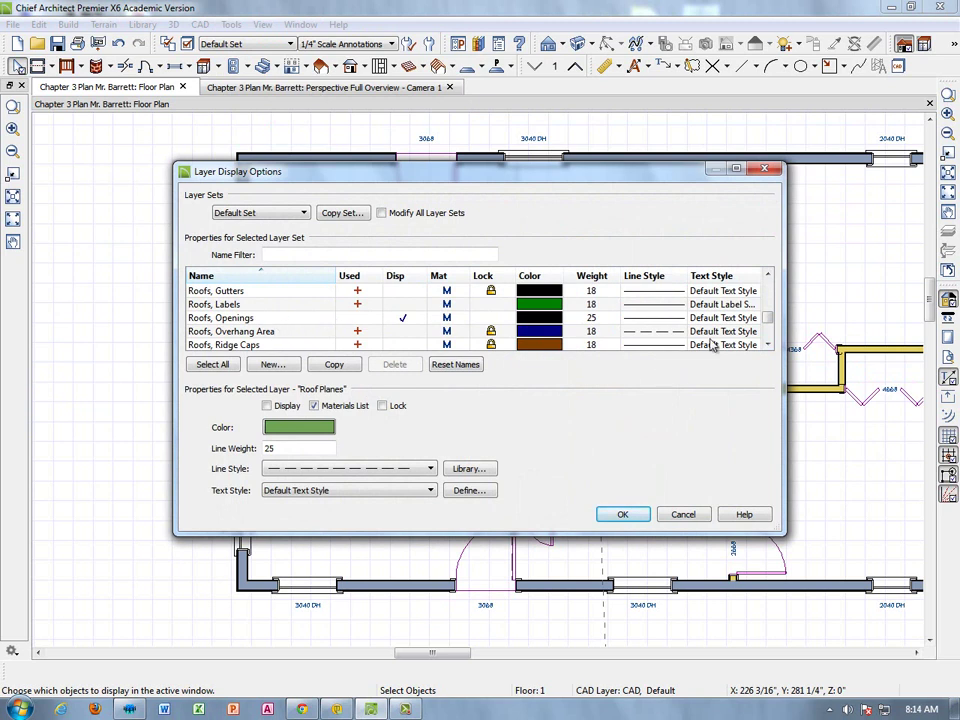
click(768, 345)
click(768, 345)
click(768, 345)
click(768, 345)
click(768, 345)
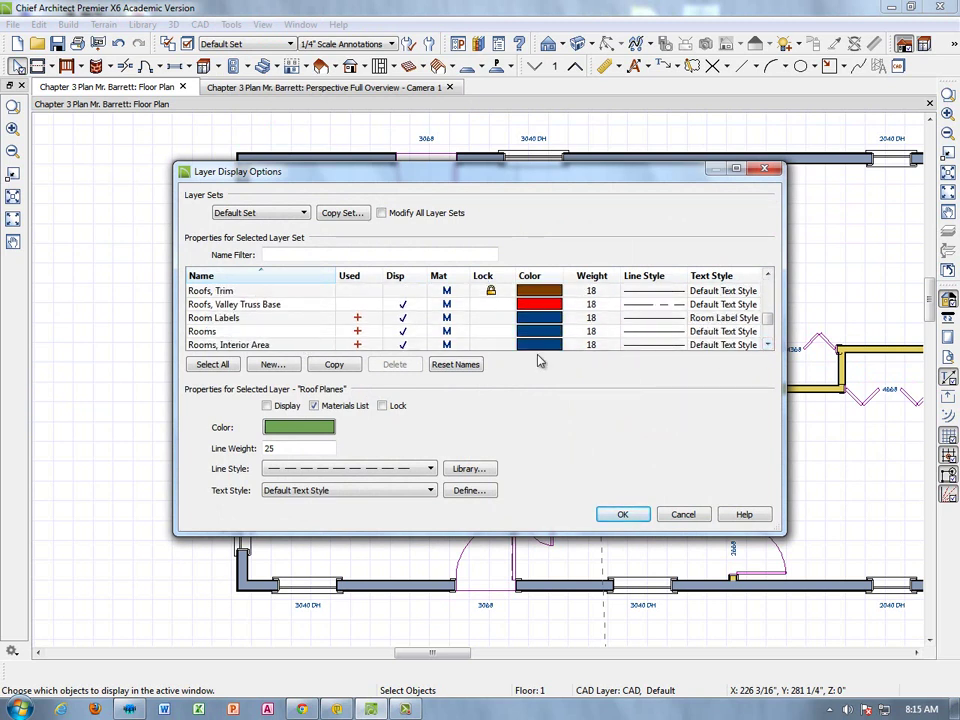
click(768, 345)
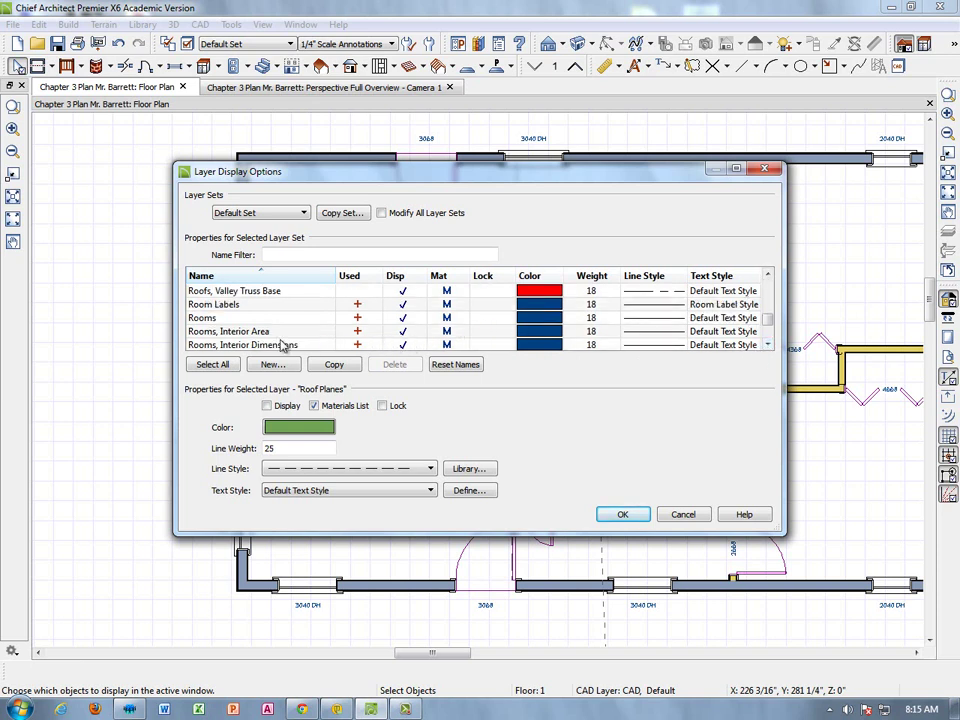
click(403, 345)
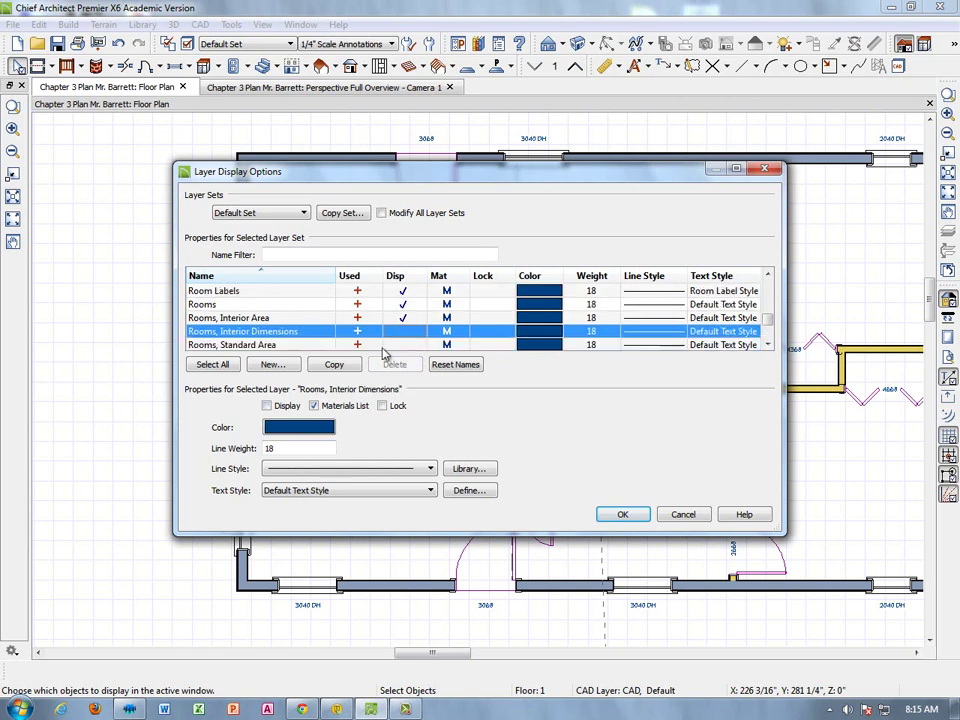
click(624, 515)
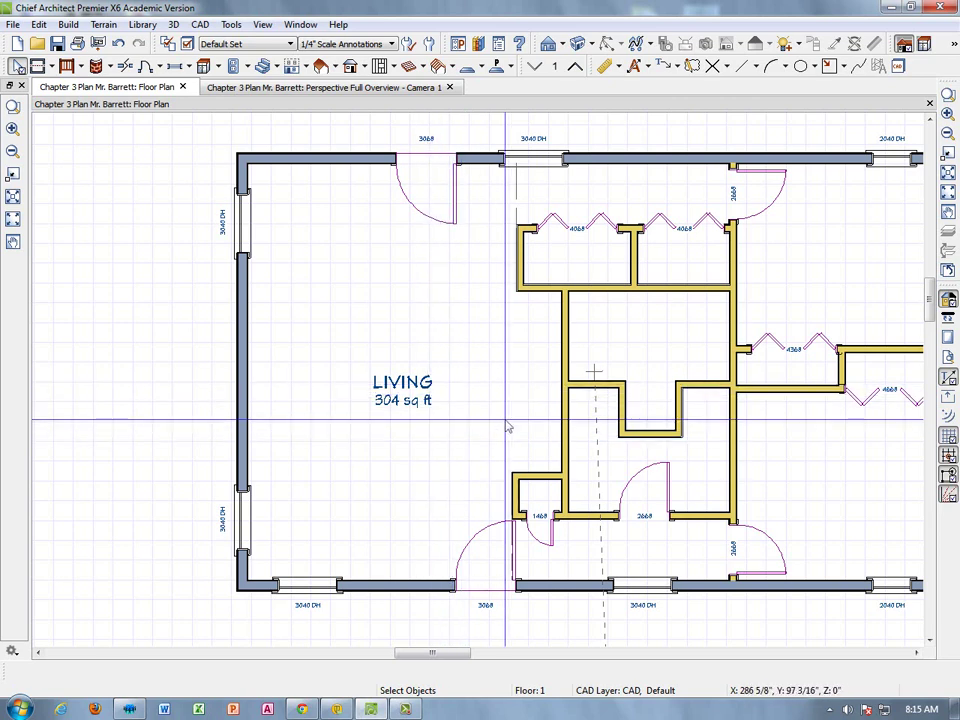
Step: Set the room type of the upper hallway space, above the two 4068 closets, to Hall
middle_drag(583, 381, 440, 318)
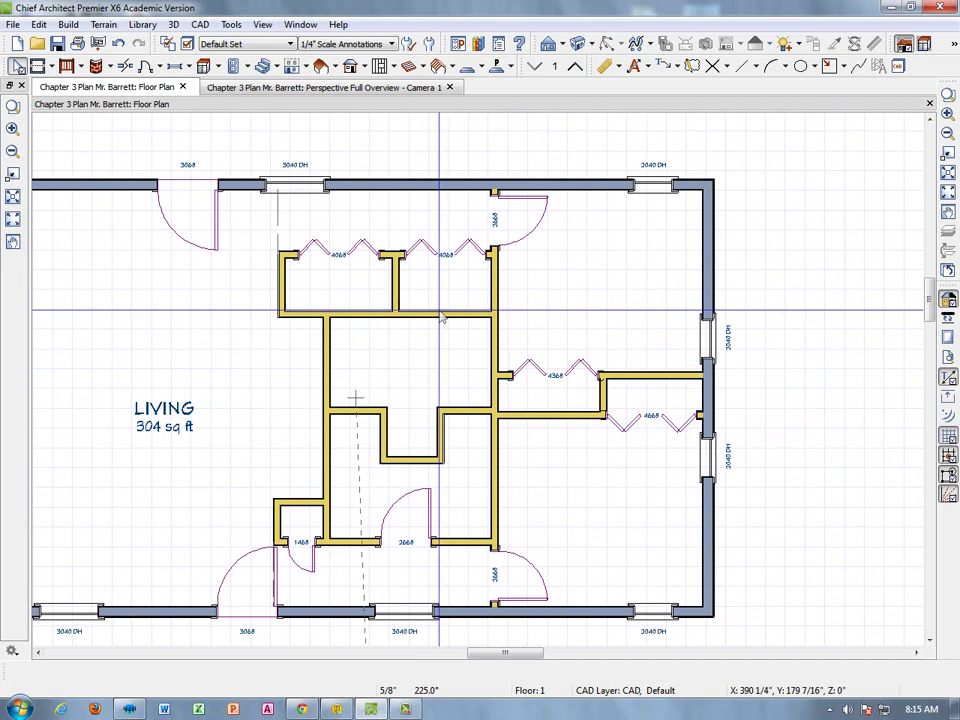
click(403, 219)
right_click(403, 219)
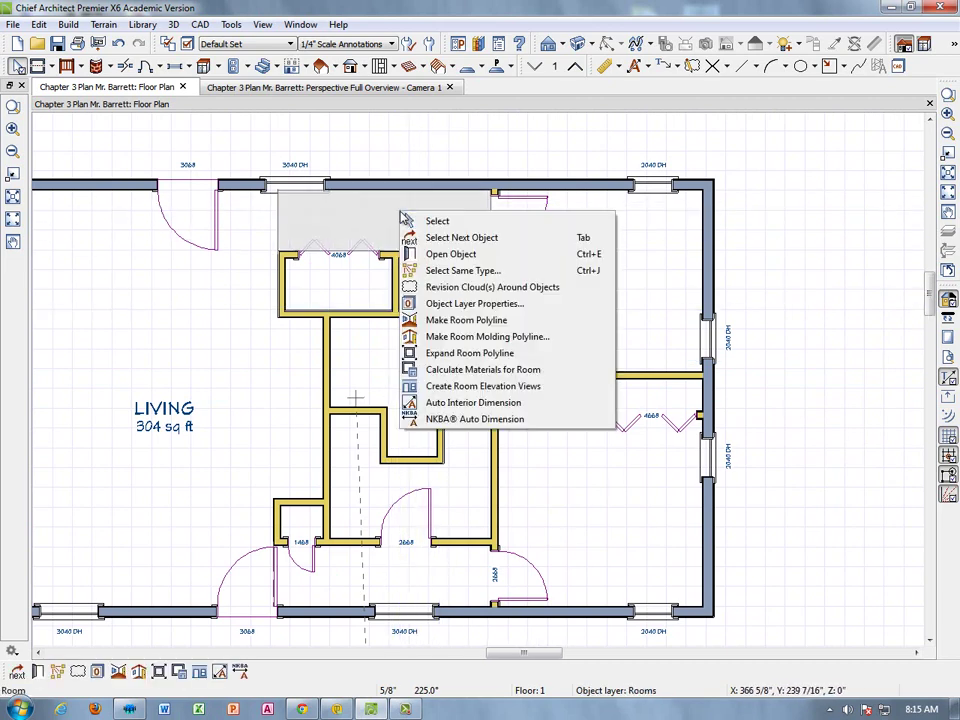
click(451, 254)
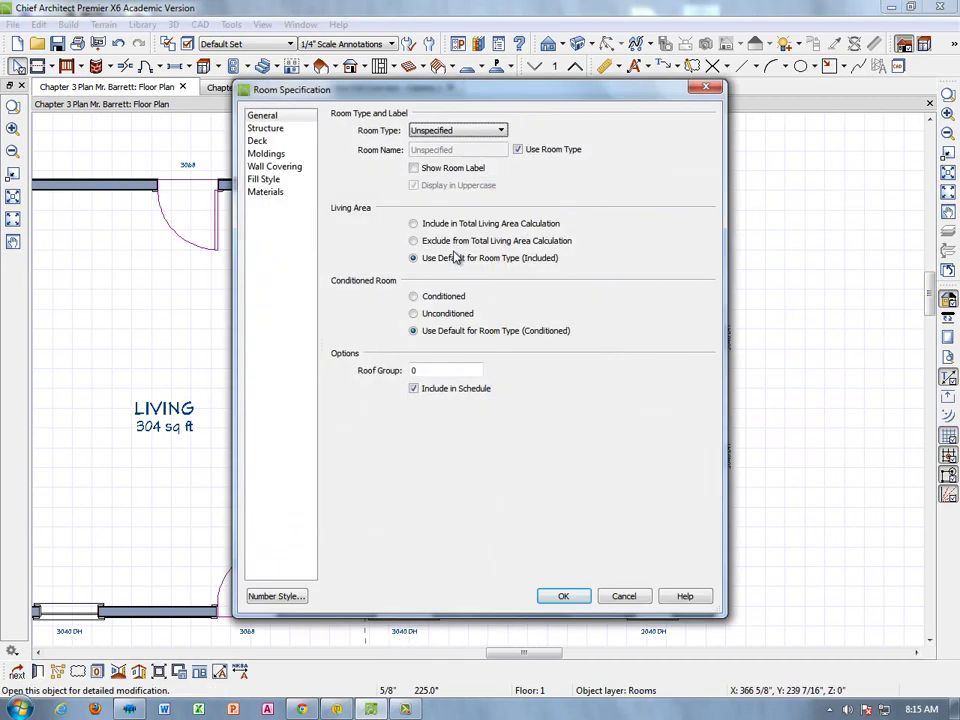
click(501, 131)
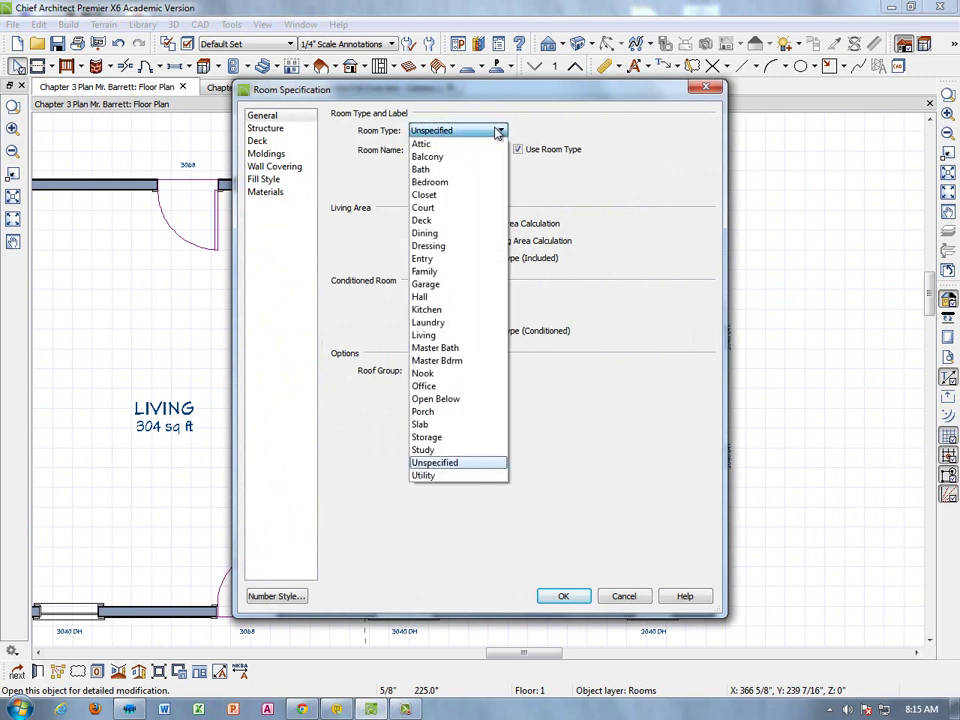
click(433, 298)
click(564, 597)
Step: Move the upper hallway's room label straight up about 1'-0 3/8", clear of the closet doors
scroll(470, 360, down, 2)
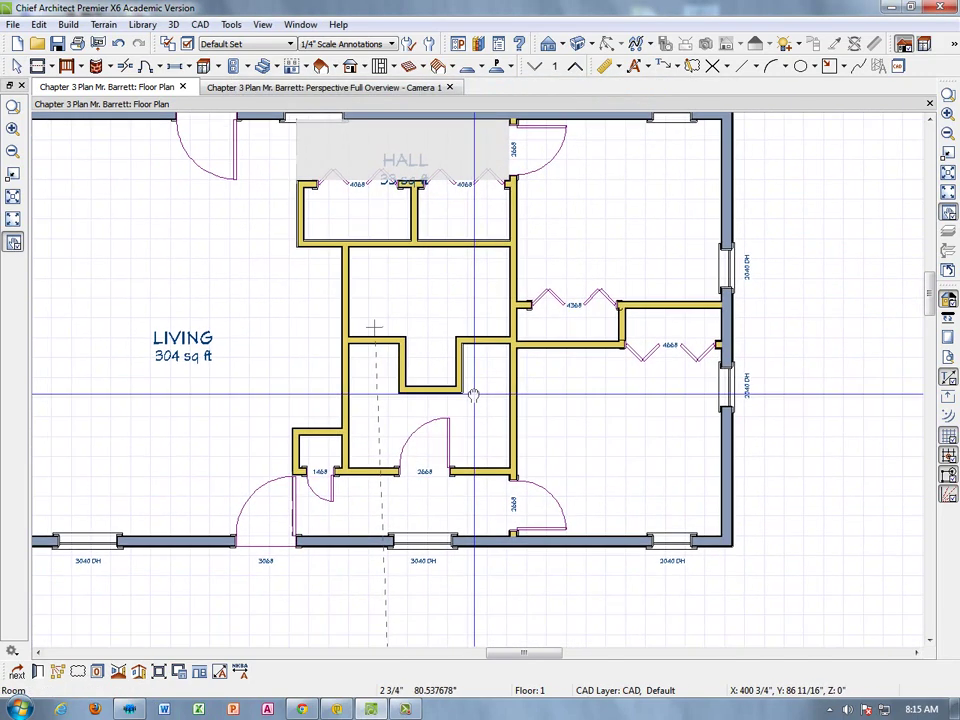
scroll(431, 370, up, 4)
scroll(431, 370, down, 1)
scroll(407, 283, up, 3)
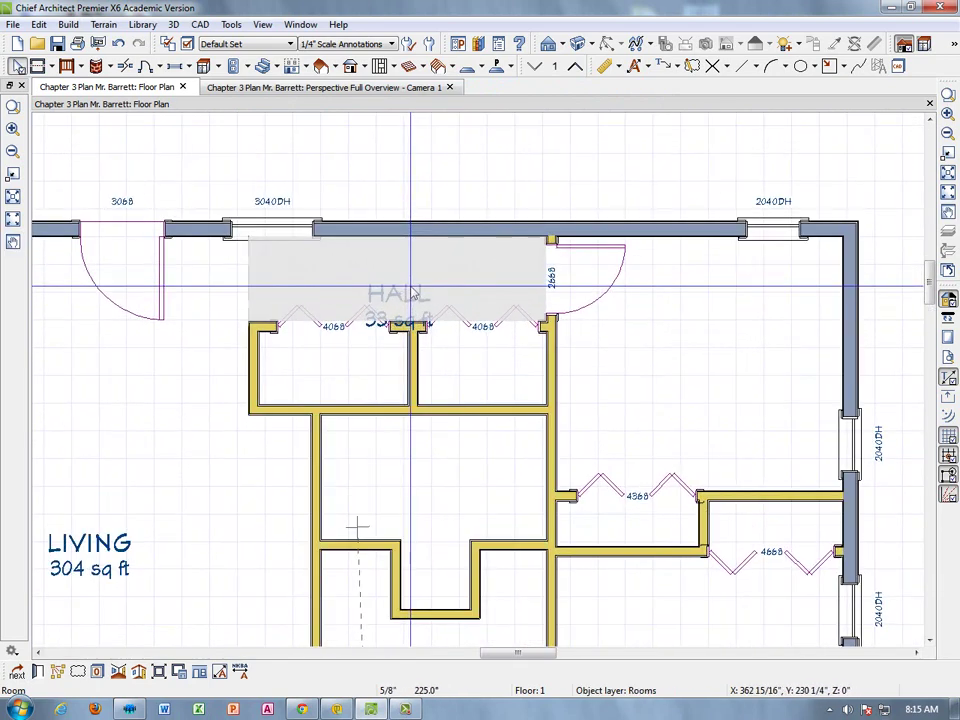
click(399, 291)
drag(399, 291, 399, 264)
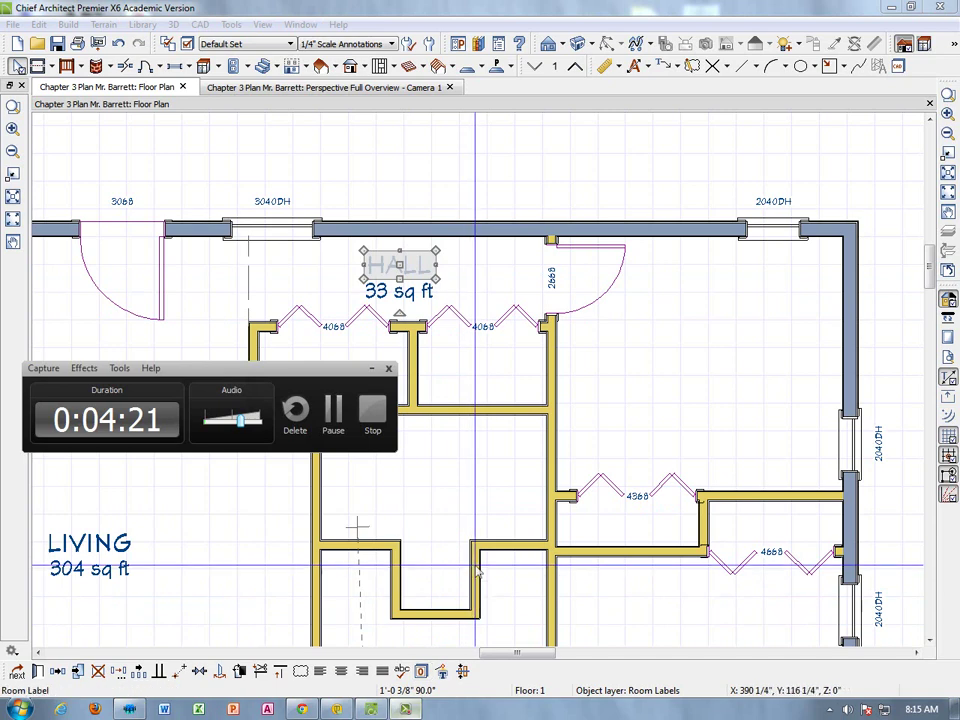
Step: Set the room type of the lower hallway space, along the lower exterior wall, to Hall
middle_drag(322, 420, 437, 370)
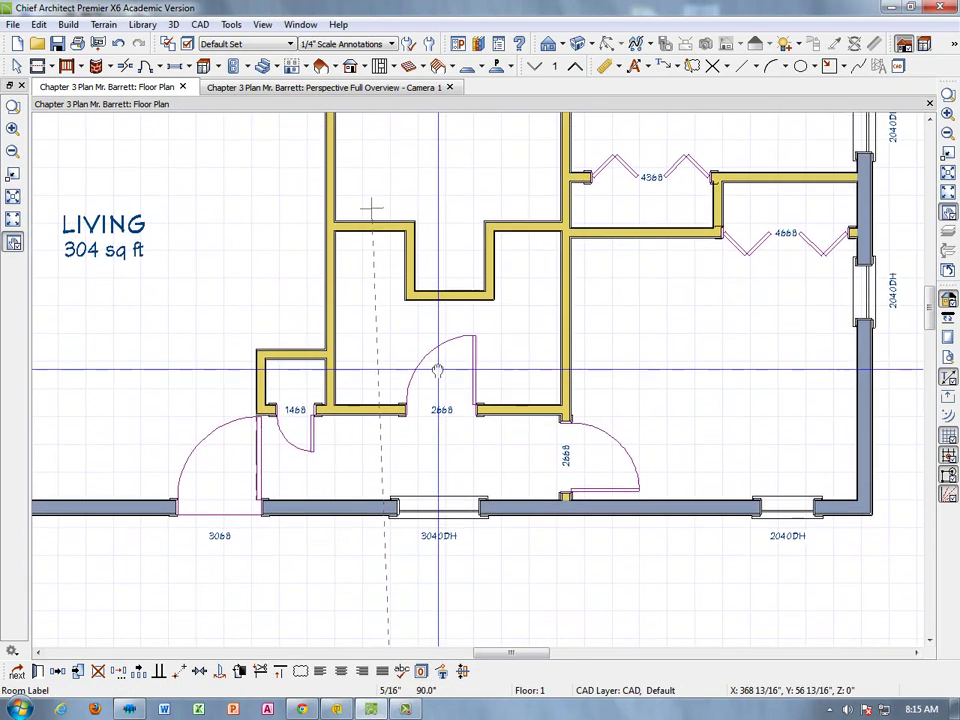
click(441, 467)
right_click(443, 468)
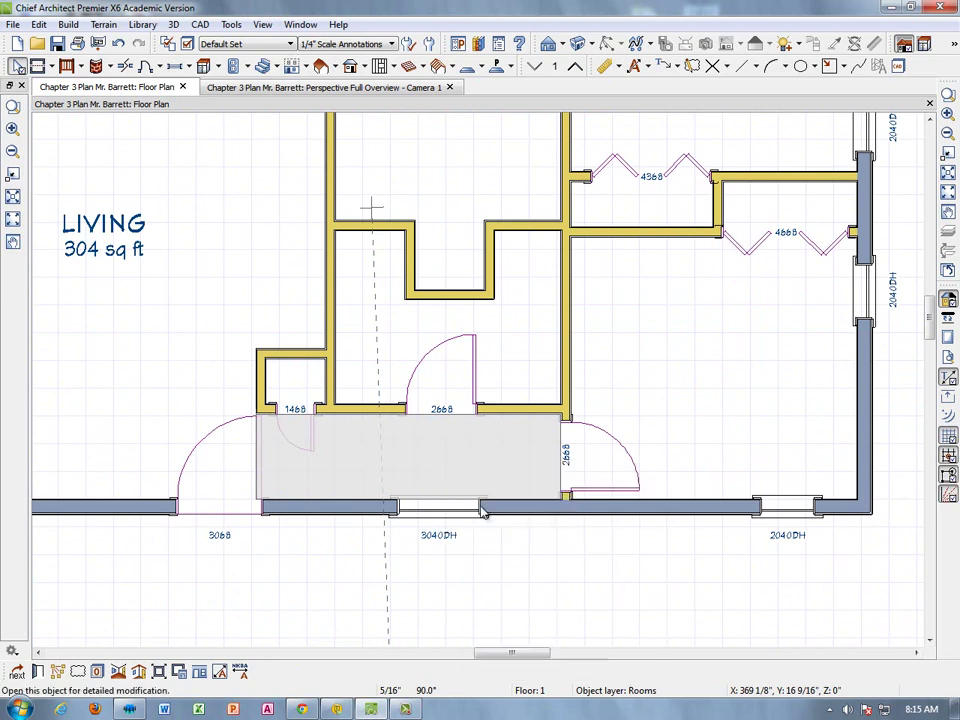
click(489, 504)
click(501, 132)
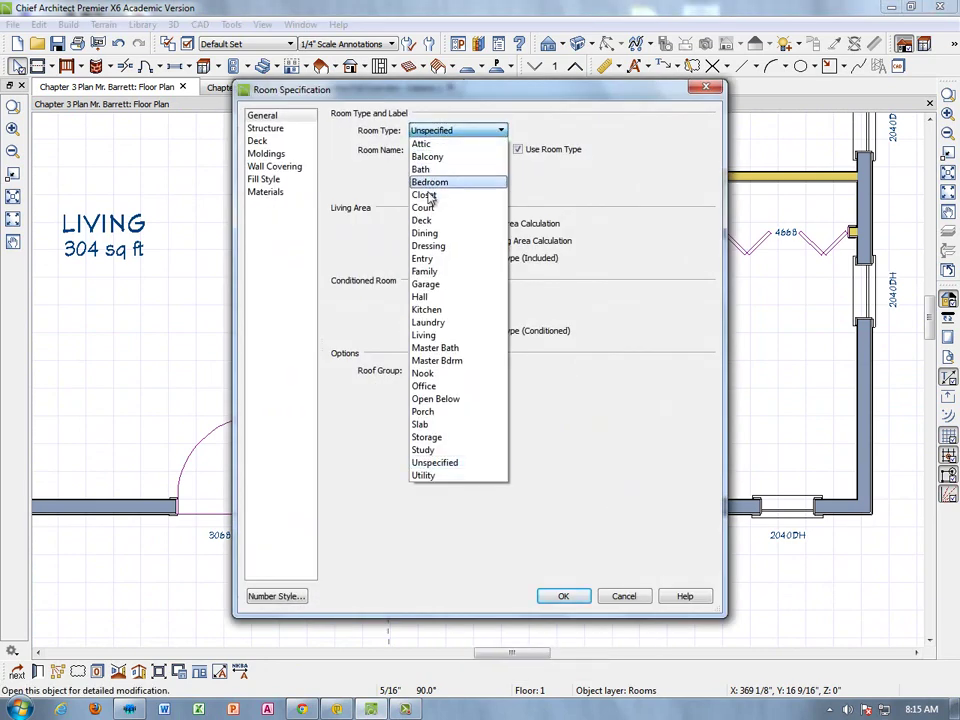
click(436, 298)
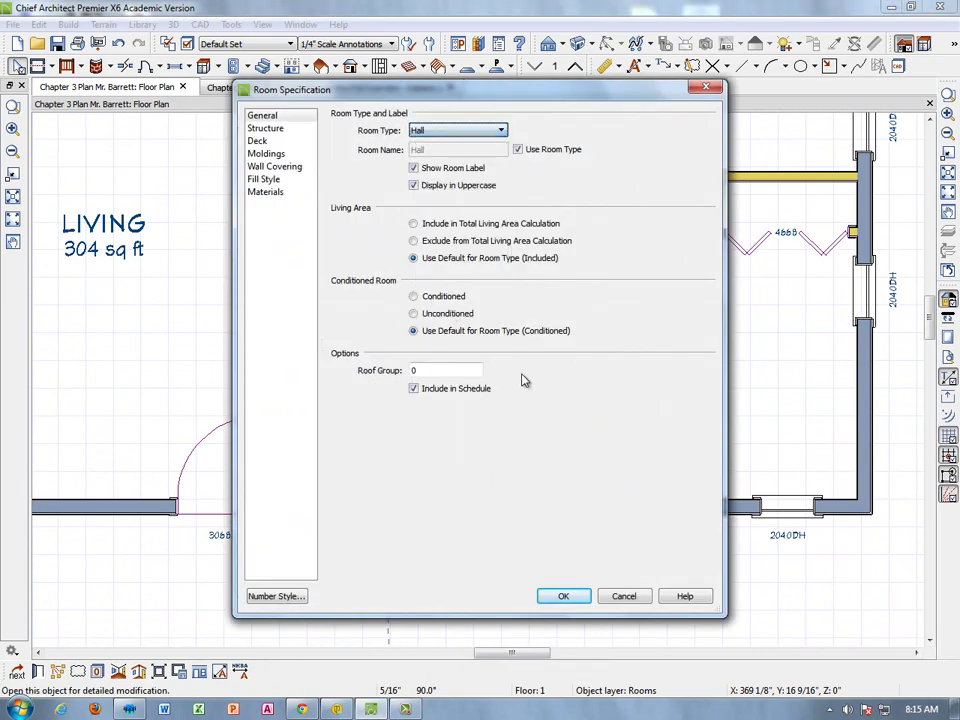
click(563, 598)
Step: Set the left 4068 closet's room type to Laundry and move its label straight up about 1'-0 3/8" inside the closet
scroll(470, 420, up, 2)
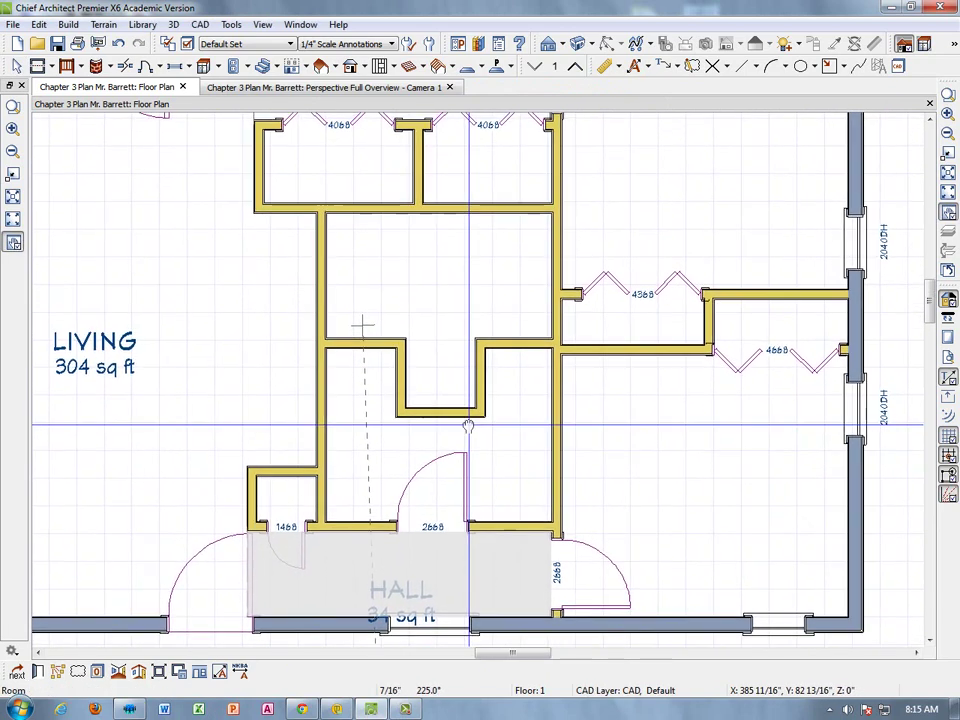
scroll(410, 330, up, 3)
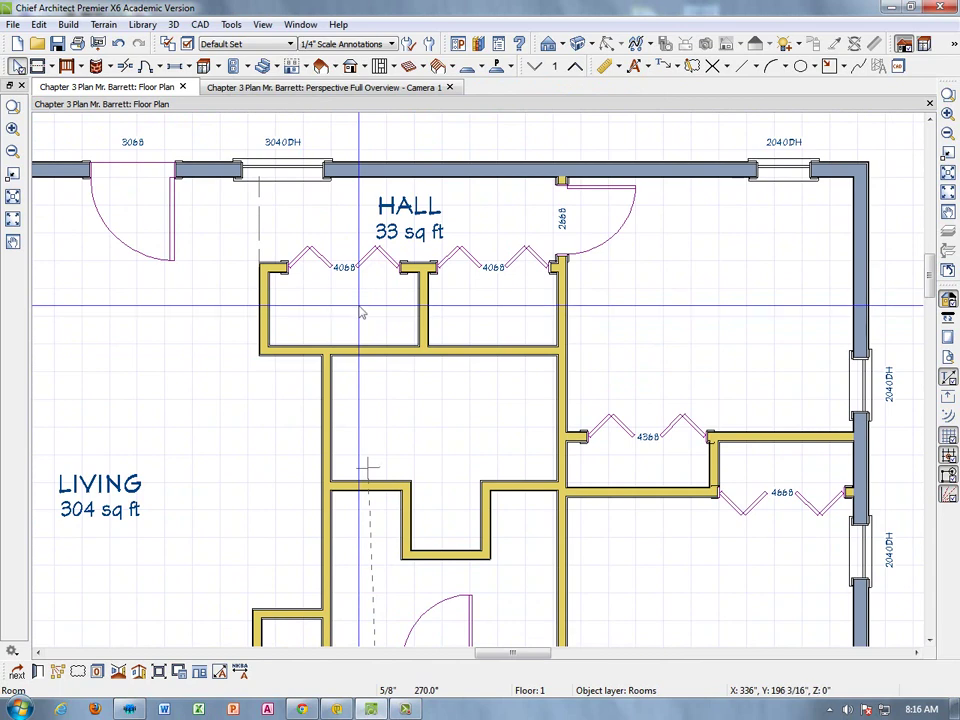
key(Escape)
right_click(357, 315)
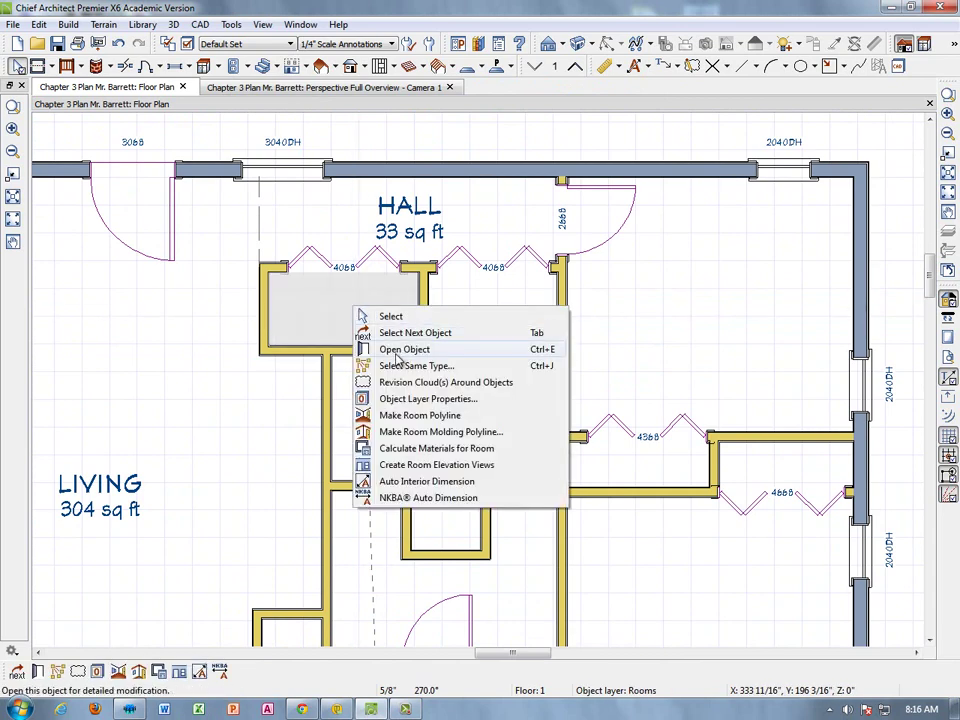
click(400, 350)
click(499, 131)
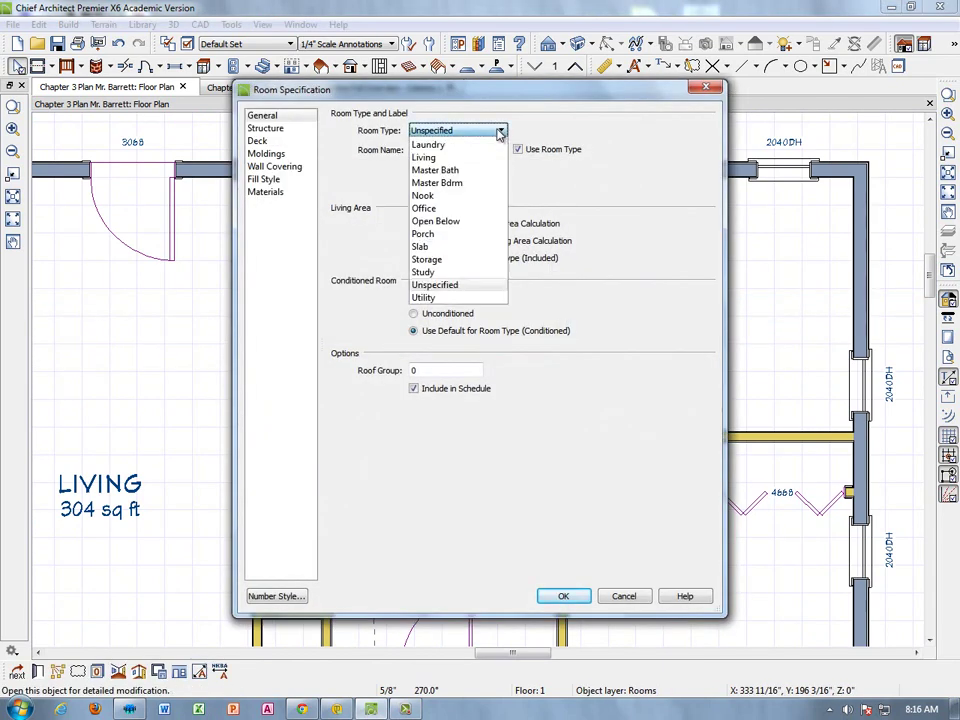
click(441, 323)
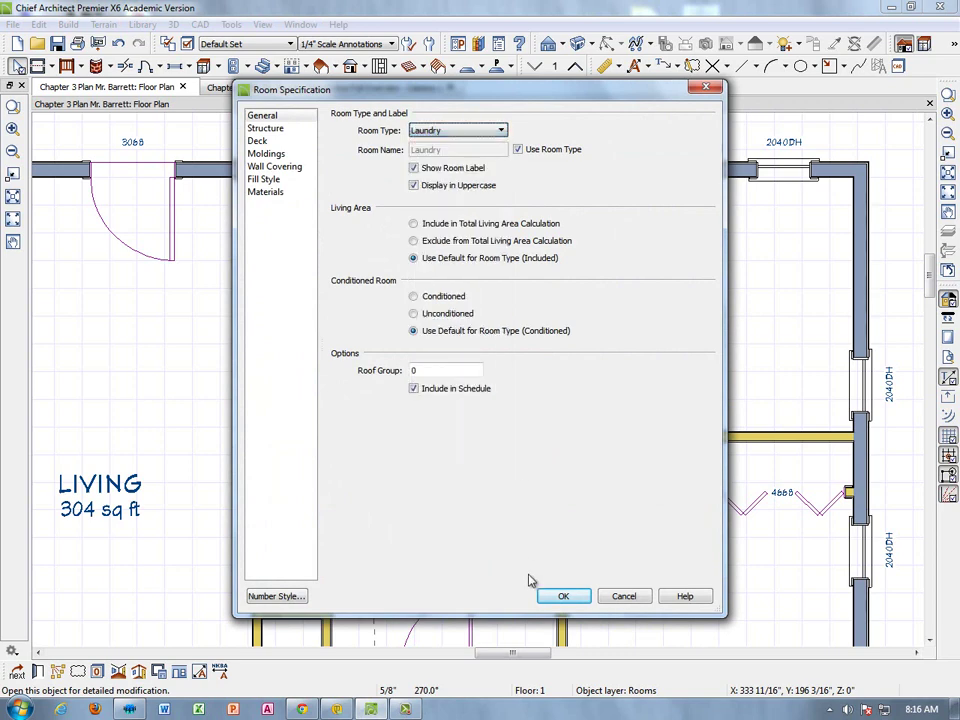
click(563, 596)
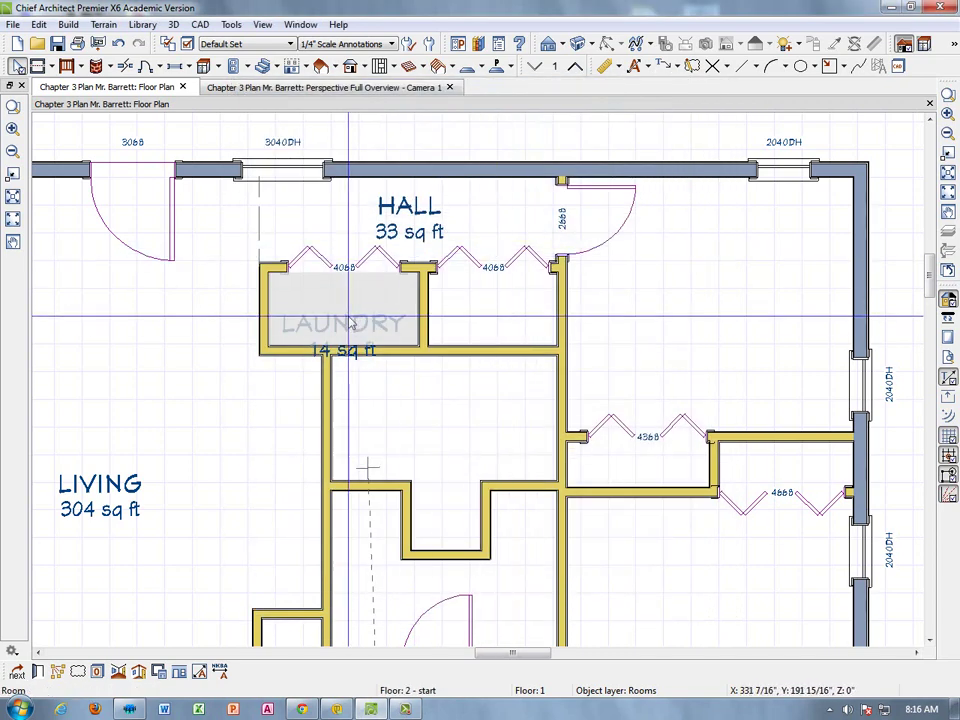
click(350, 336)
drag(344, 321, 344, 294)
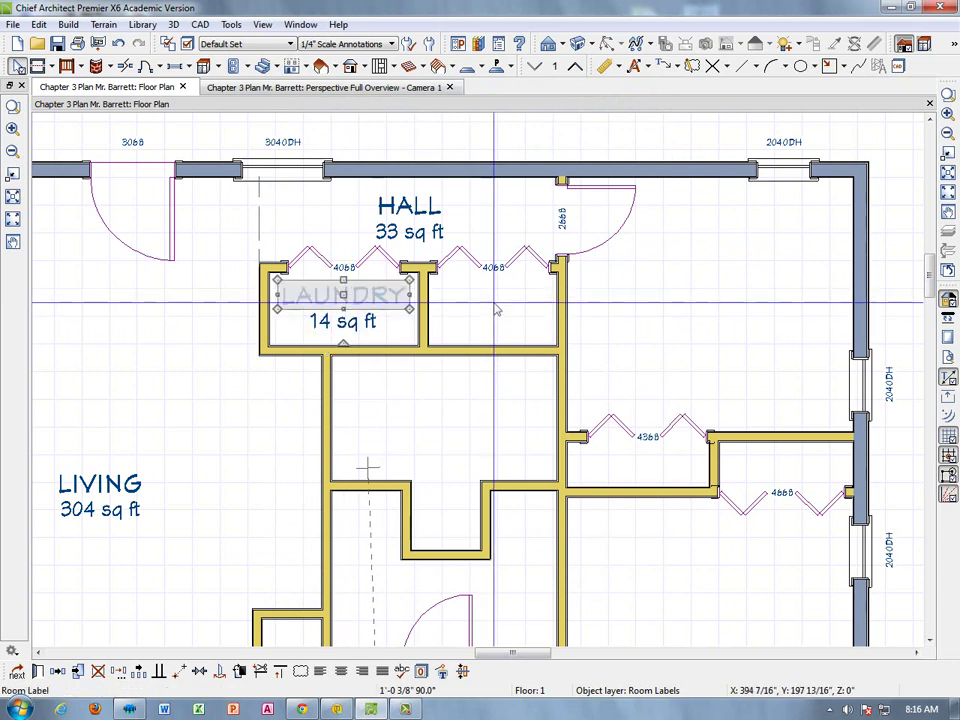
key(Escape)
Step: Set the right 4068 closet's room type to Utility and move its label straight up about 1'-0 3/8" inside the closet
right_click(495, 305)
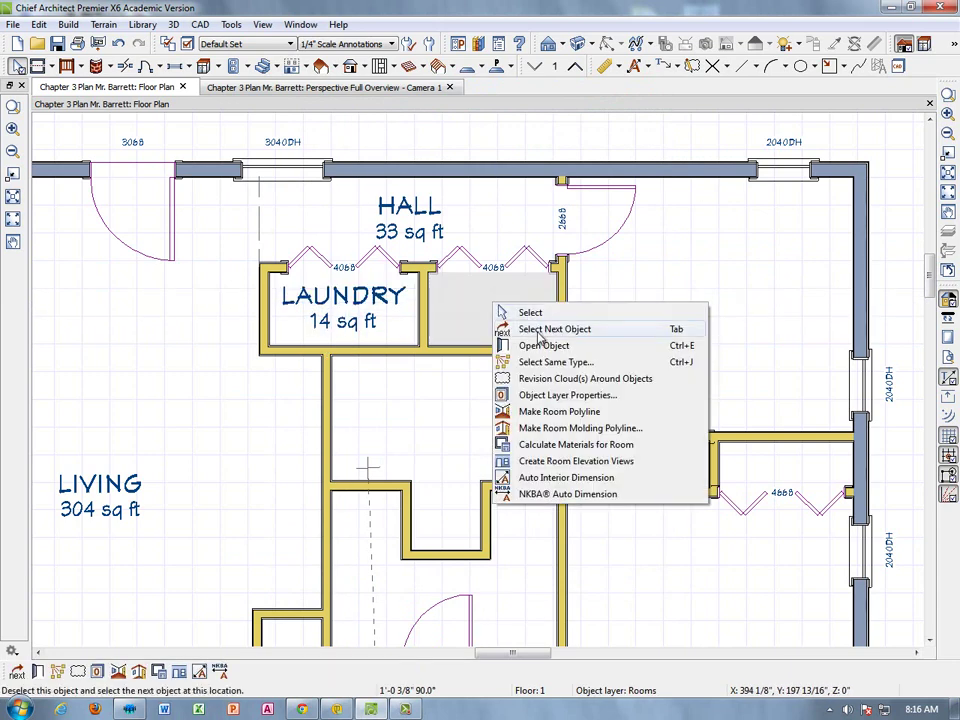
click(541, 346)
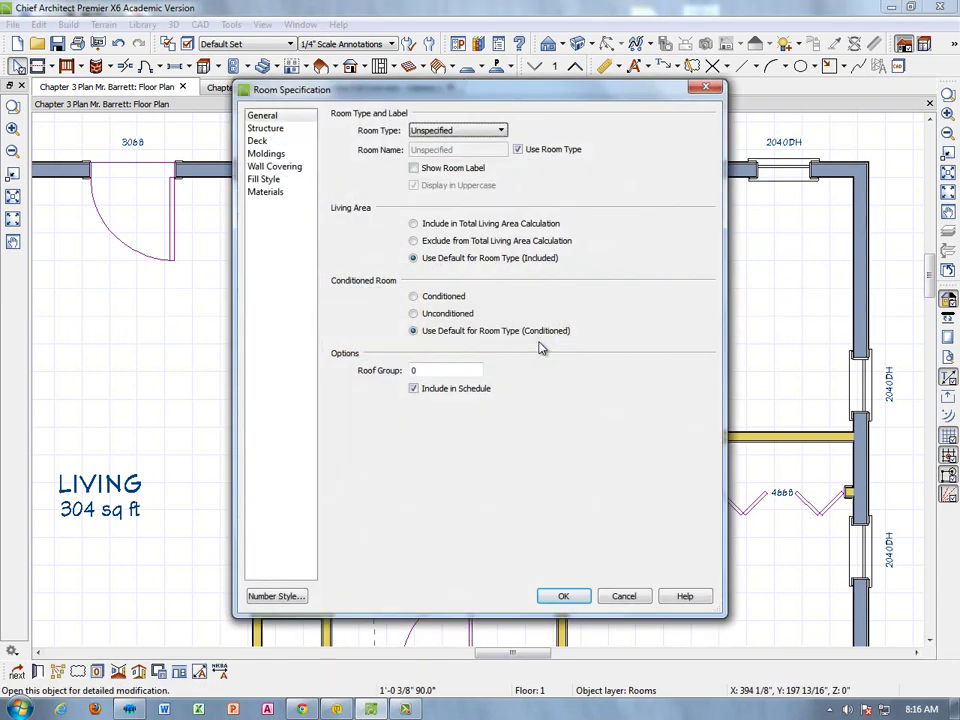
click(497, 131)
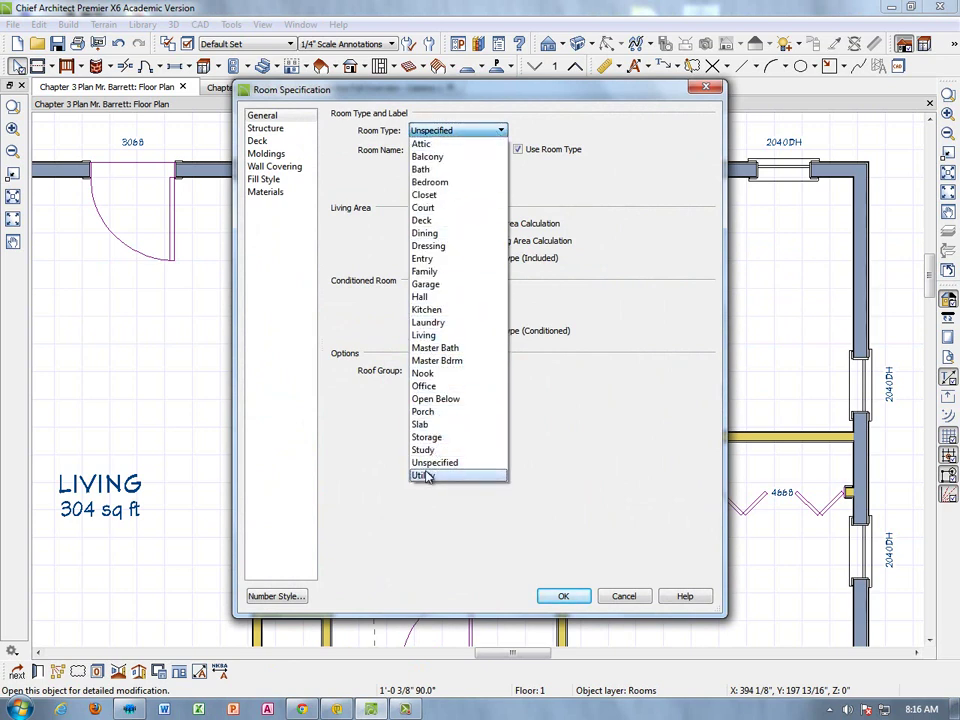
click(460, 476)
click(567, 596)
middle_drag(535, 445, 500, 398)
click(454, 360)
drag(454, 360, 456, 325)
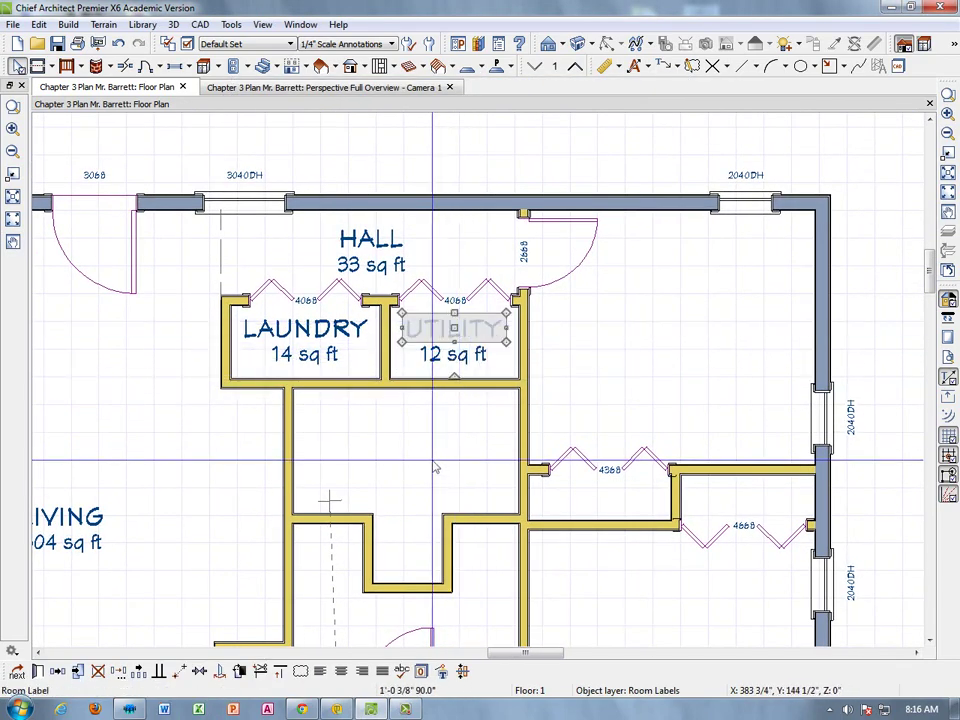
Step: Set the room type of the T-shaped room below Laundry and Utility to Bath and move its label straight up into the wide part
middle_drag(427, 452, 451, 372)
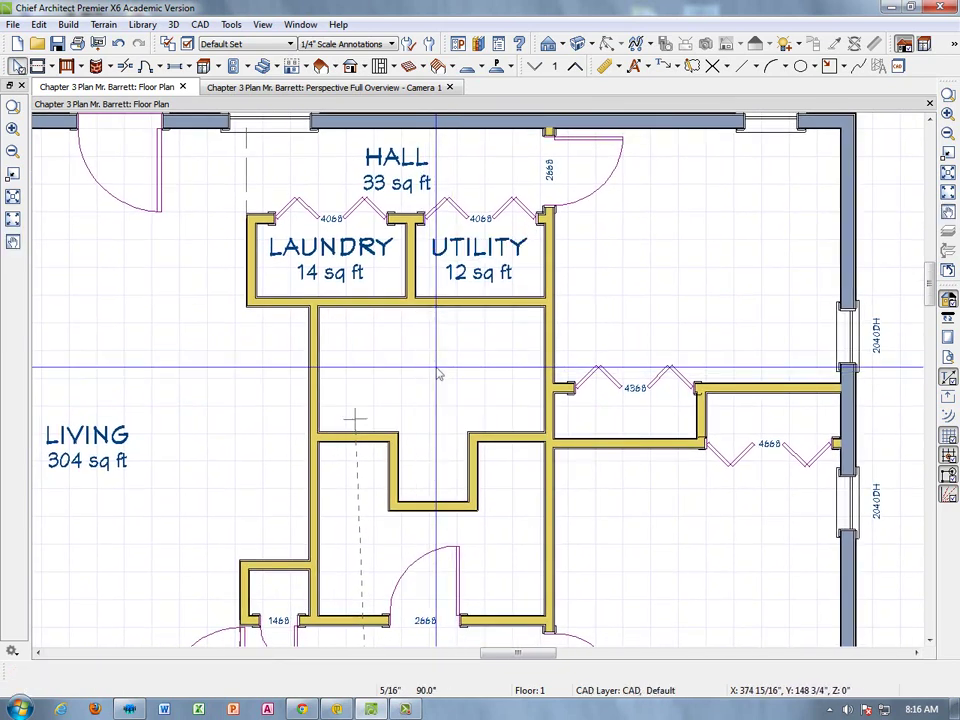
double_click(437, 369)
click(499, 134)
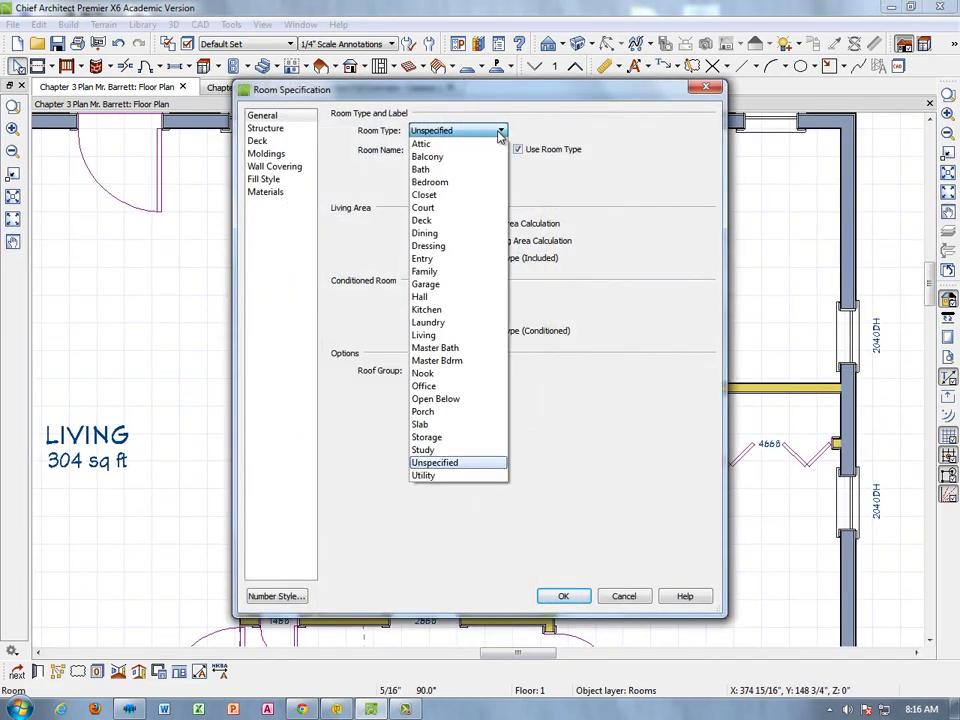
click(436, 169)
click(566, 596)
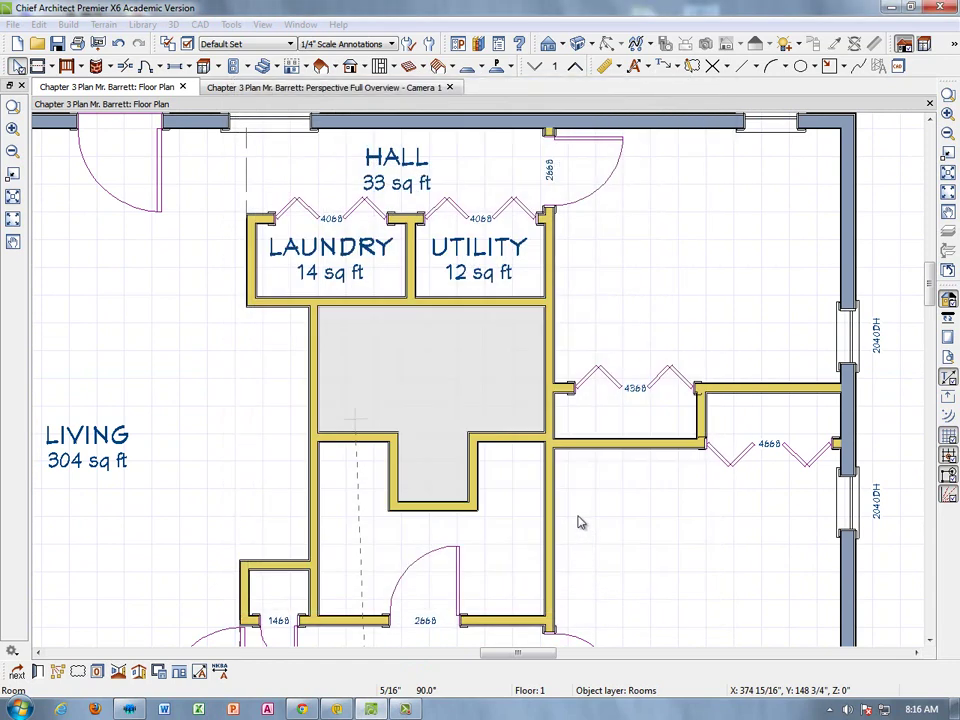
click(430, 417)
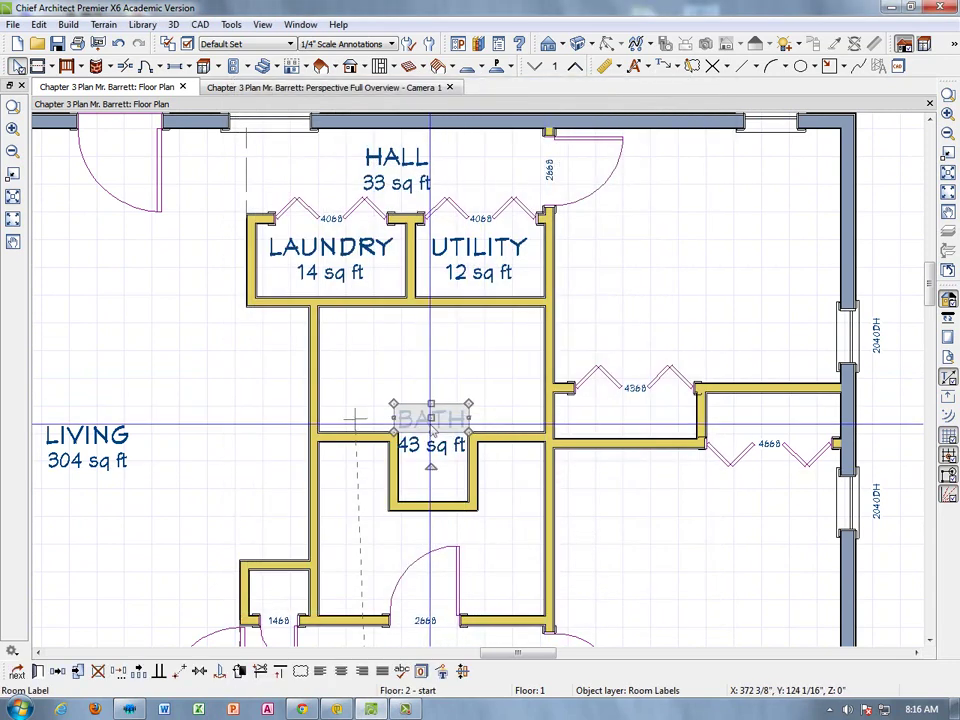
drag(428, 417, 431, 356)
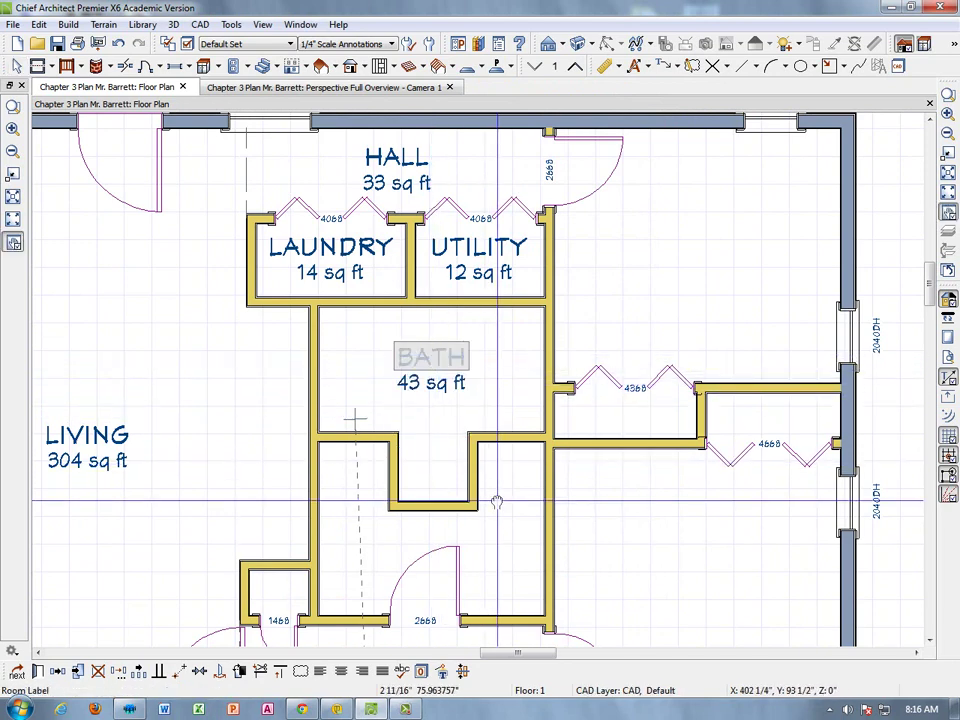
Step: Set the room type of the room with the 2668 door above the lower hall to Bath and move its label away from the door swing
middle_drag(498, 501, 535, 398)
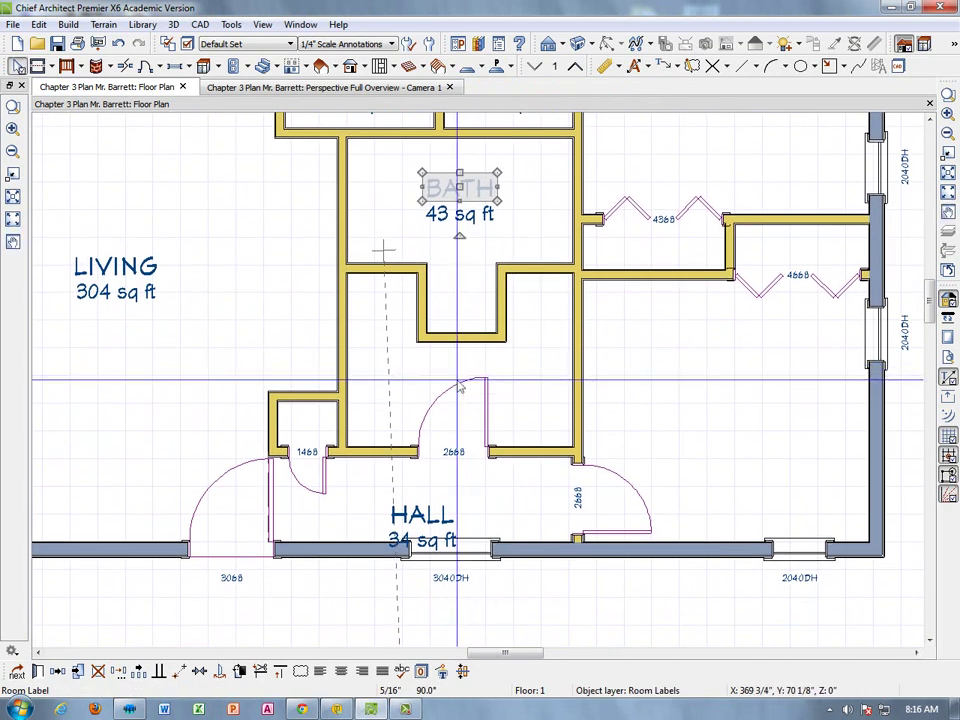
click(431, 392)
key(Escape)
double_click(430, 384)
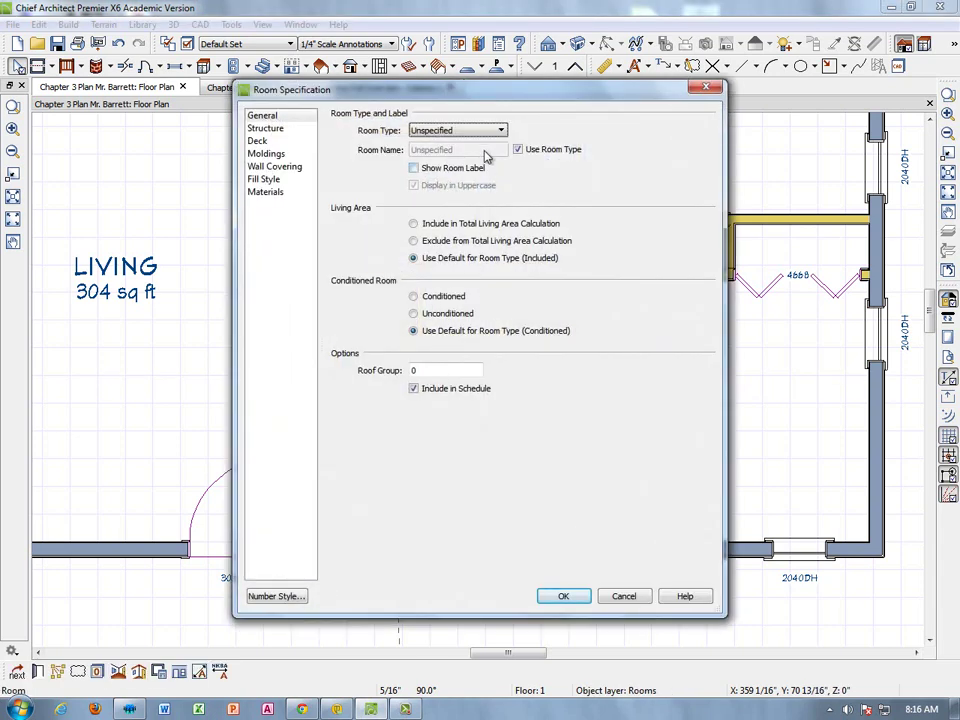
click(501, 130)
click(450, 170)
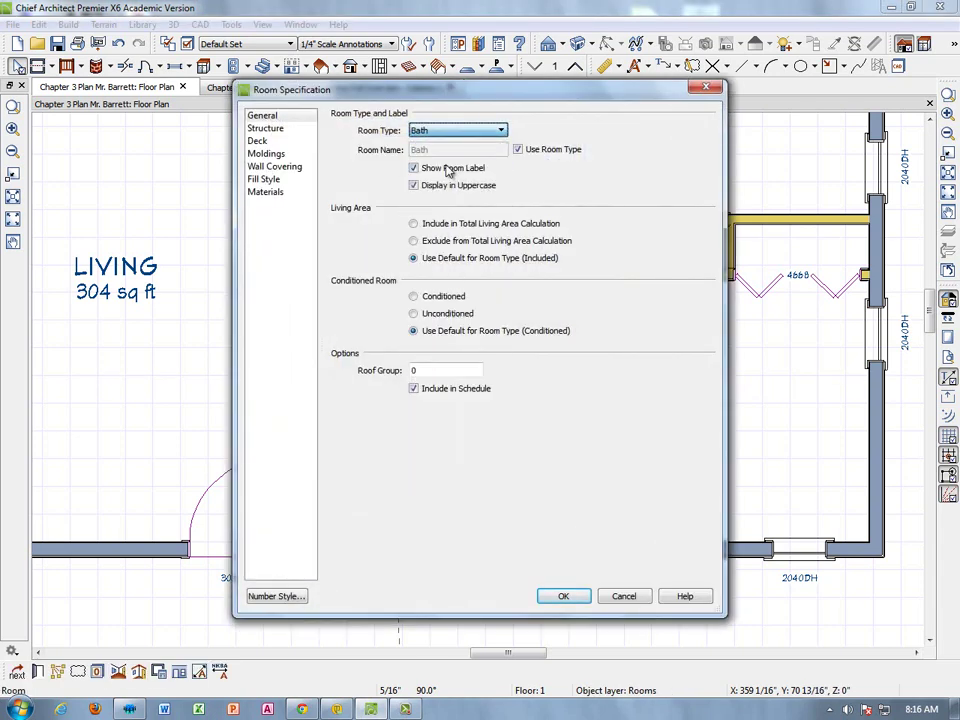
click(566, 597)
scroll(553, 400, down, 1)
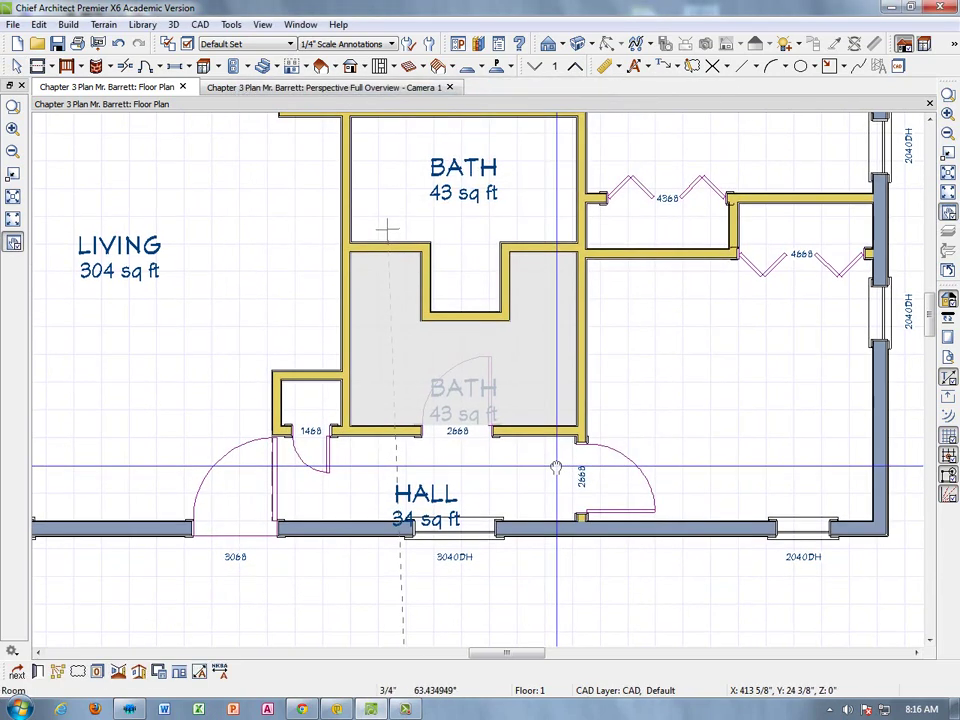
click(462, 388)
drag(462, 389, 418, 355)
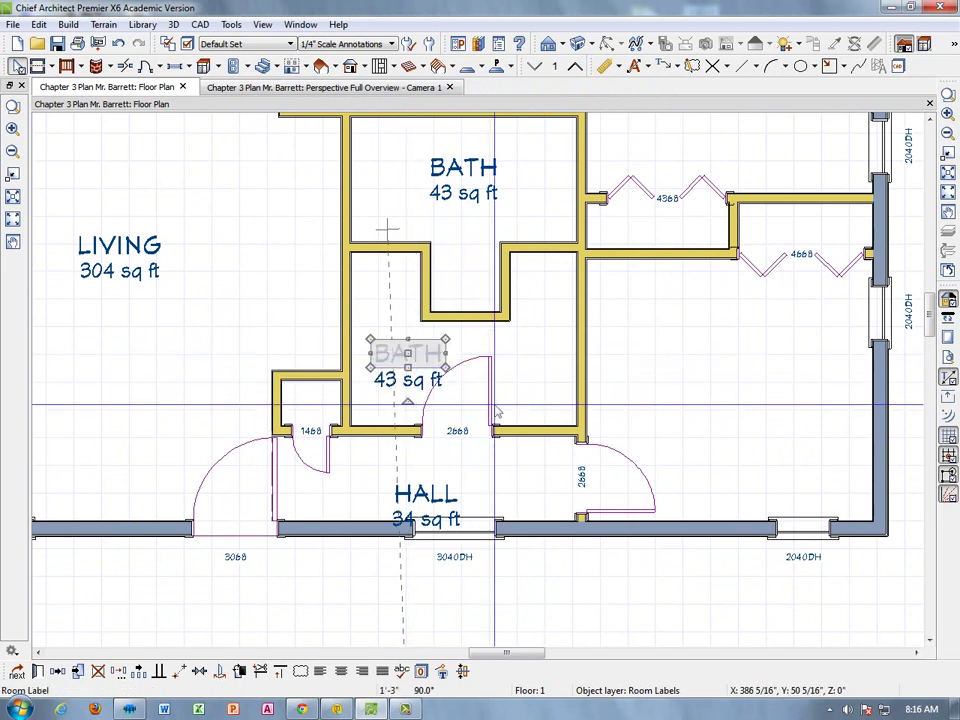
Step: Move the lower Hall's room label straight up, clear of the exterior wall and window
scroll(497, 411, down, 2)
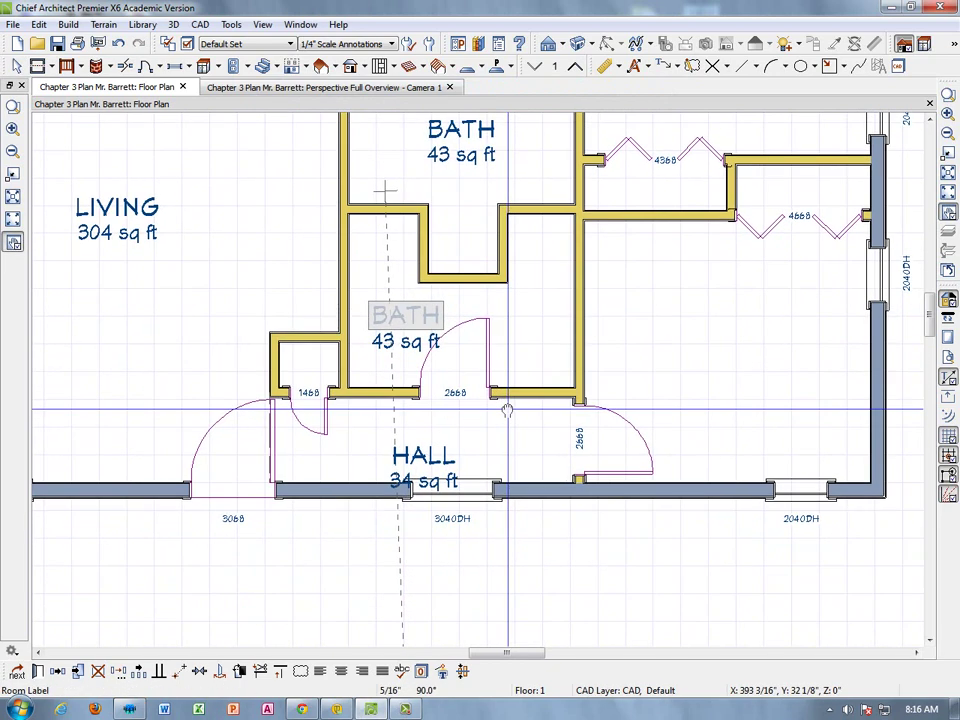
click(425, 452)
drag(425, 452, 425, 428)
Step: Set the room type of the large room in the plan's lower-right corner to Bedroom
middle_drag(606, 421, 392, 460)
click(519, 383)
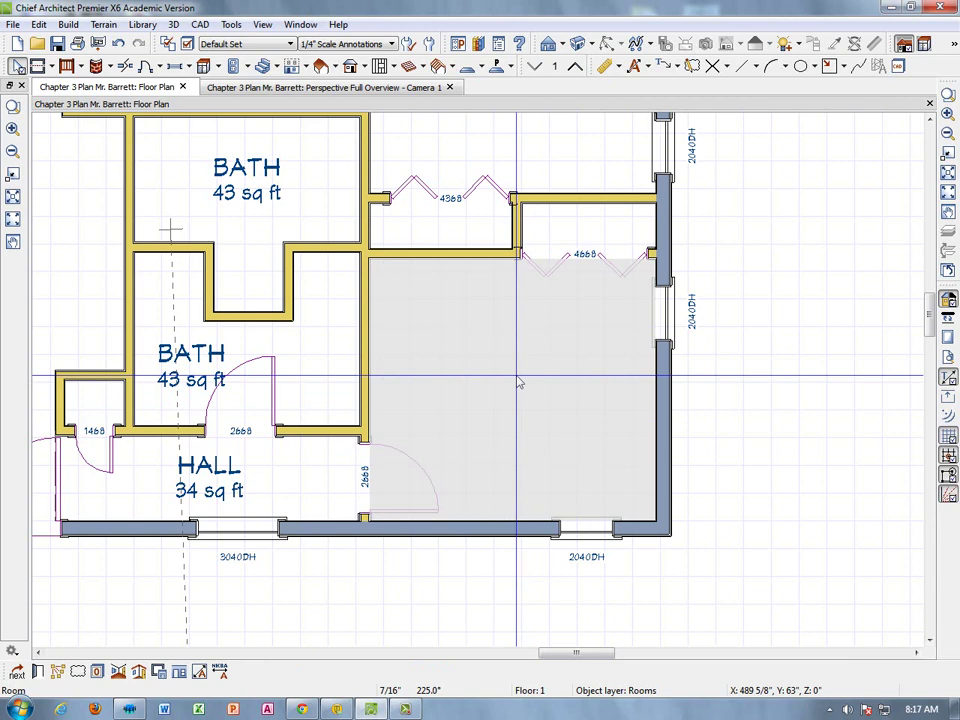
double_click(519, 383)
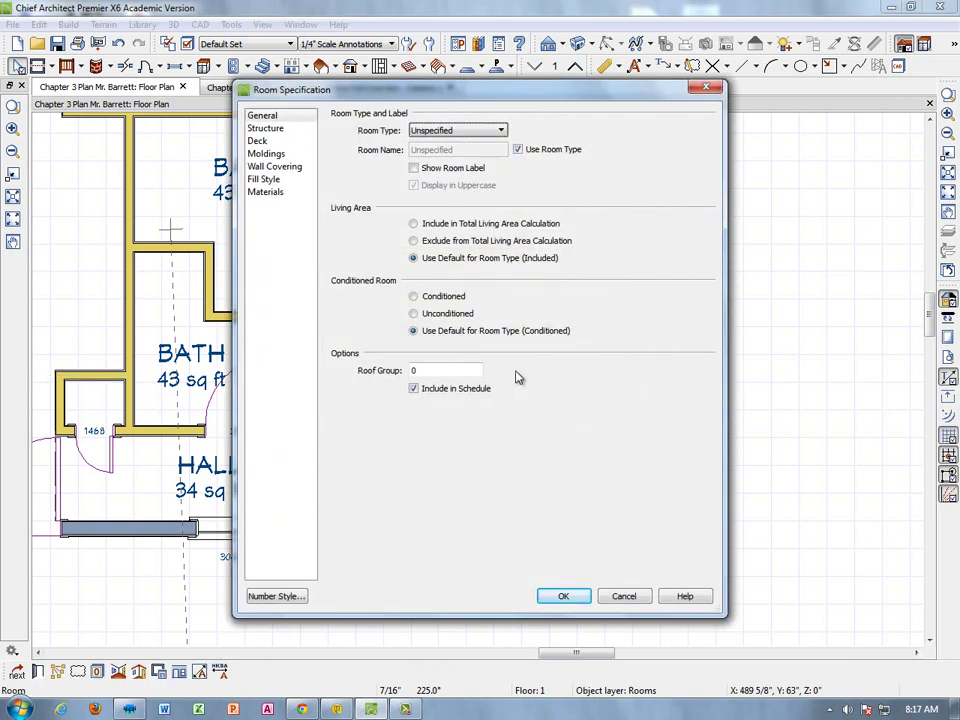
click(497, 131)
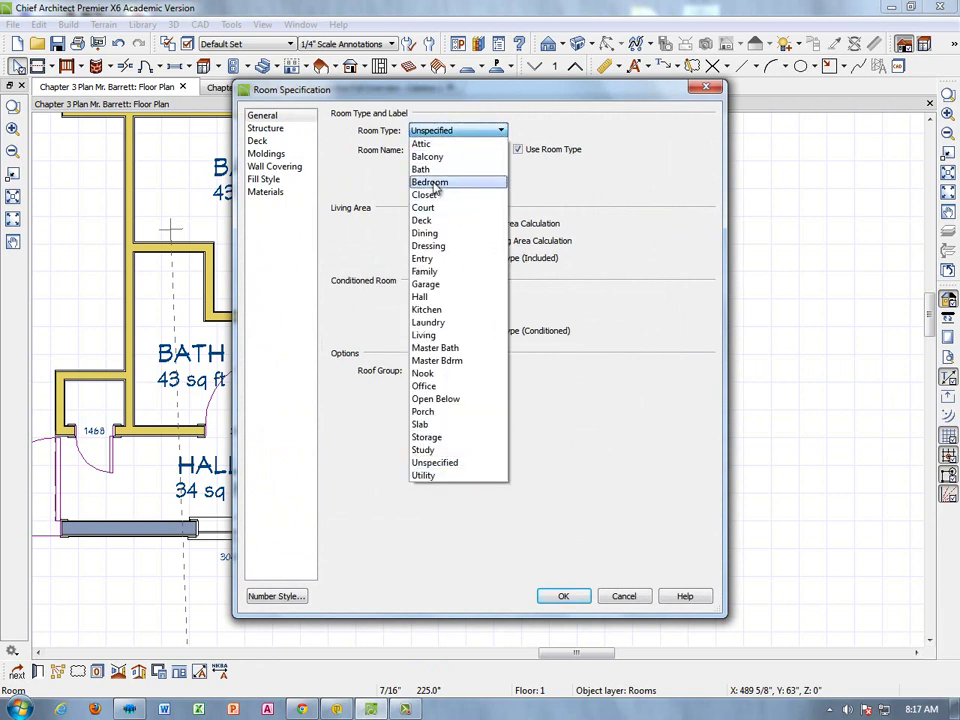
click(430, 183)
click(563, 598)
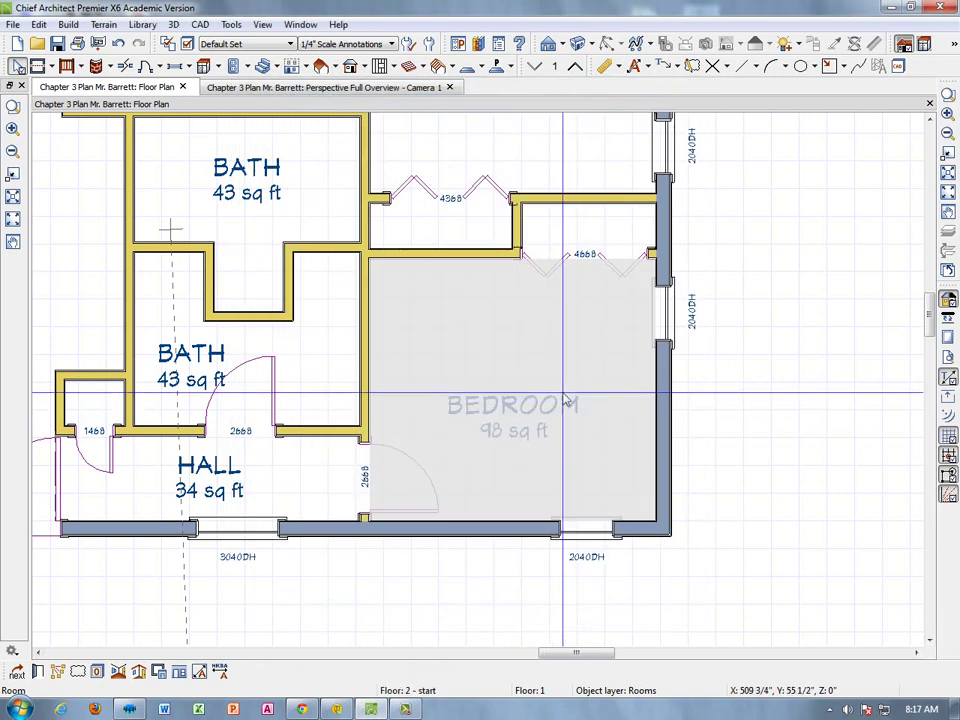
Step: Set the room type of the large room in the plan's upper-right corner to Bedroom
scroll(560, 500, up, 5)
double_click(501, 284)
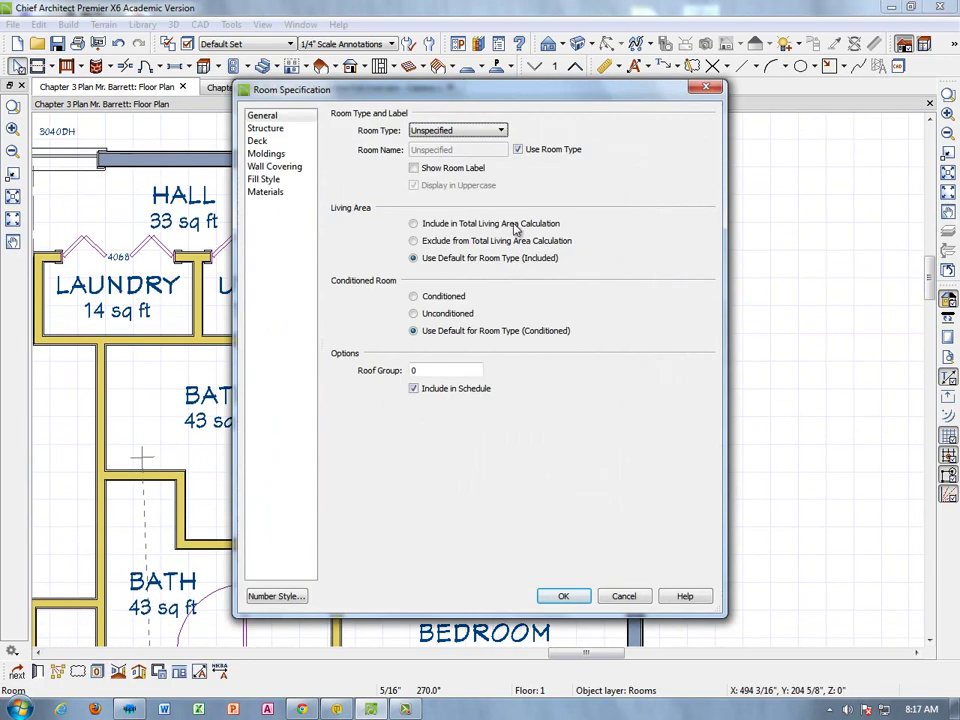
click(499, 131)
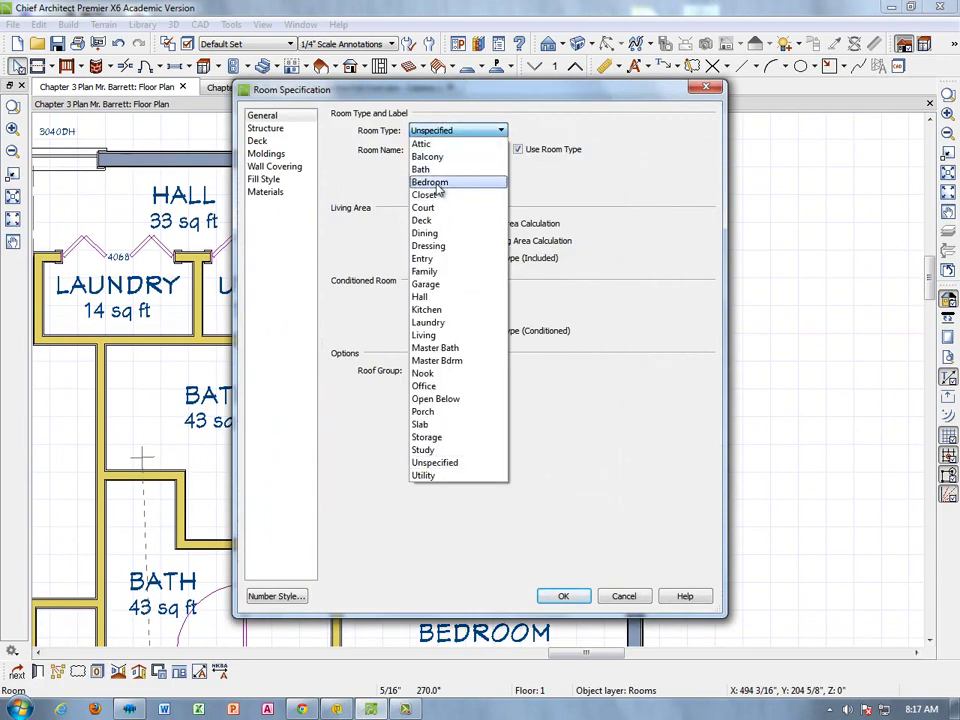
click(437, 183)
click(564, 597)
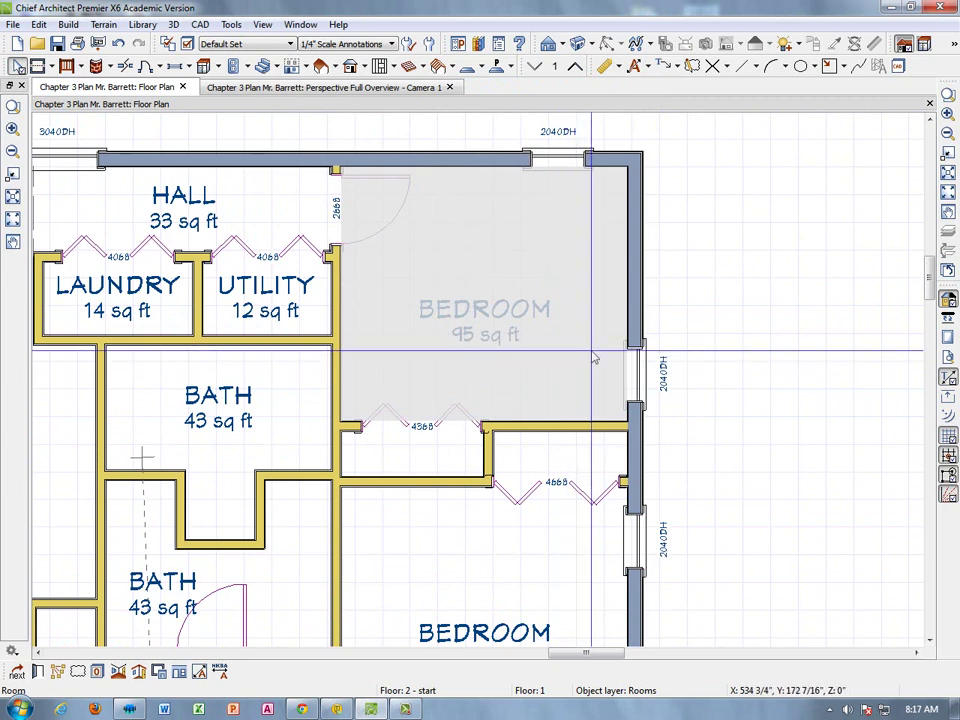
Step: Set the room type of the space behind the 4368 bifold doors to Closet
double_click(422, 451)
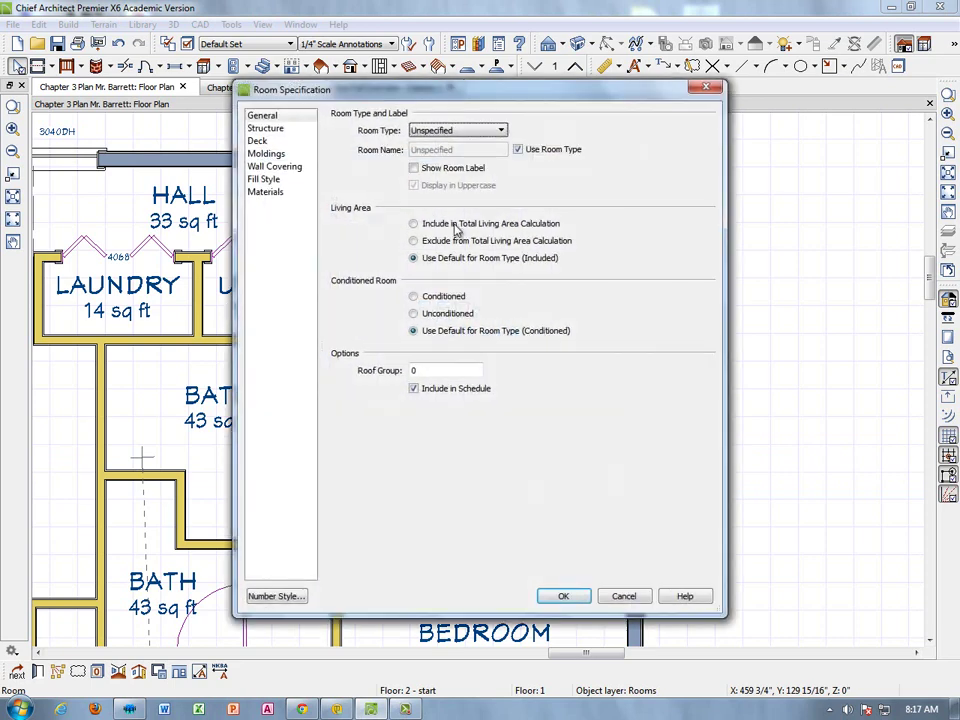
click(500, 131)
scroll(448, 184, up, 1)
click(456, 208)
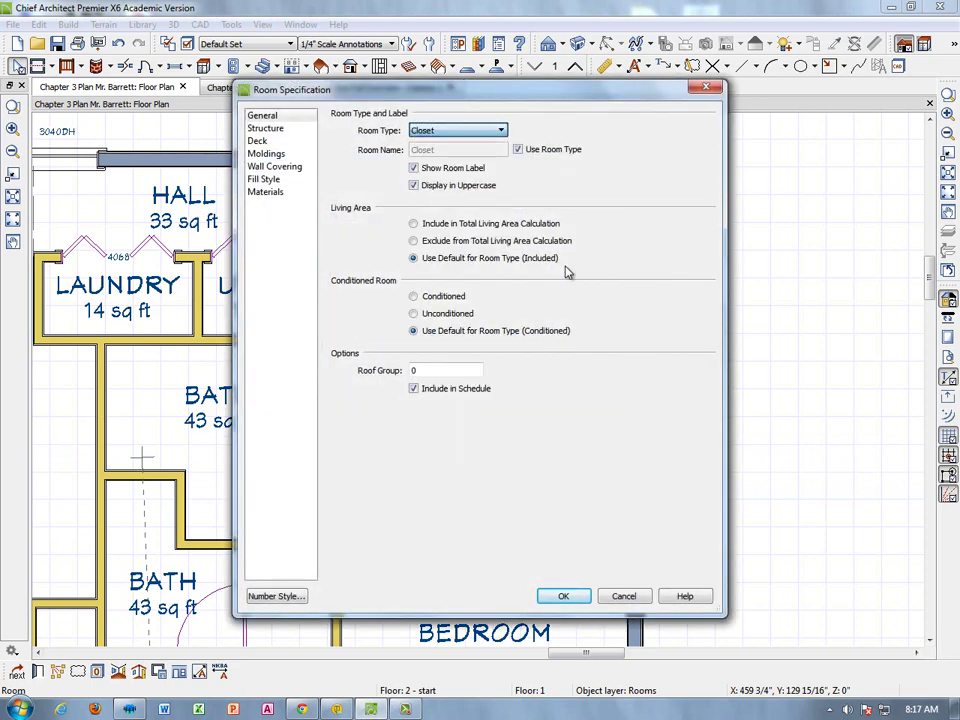
click(564, 596)
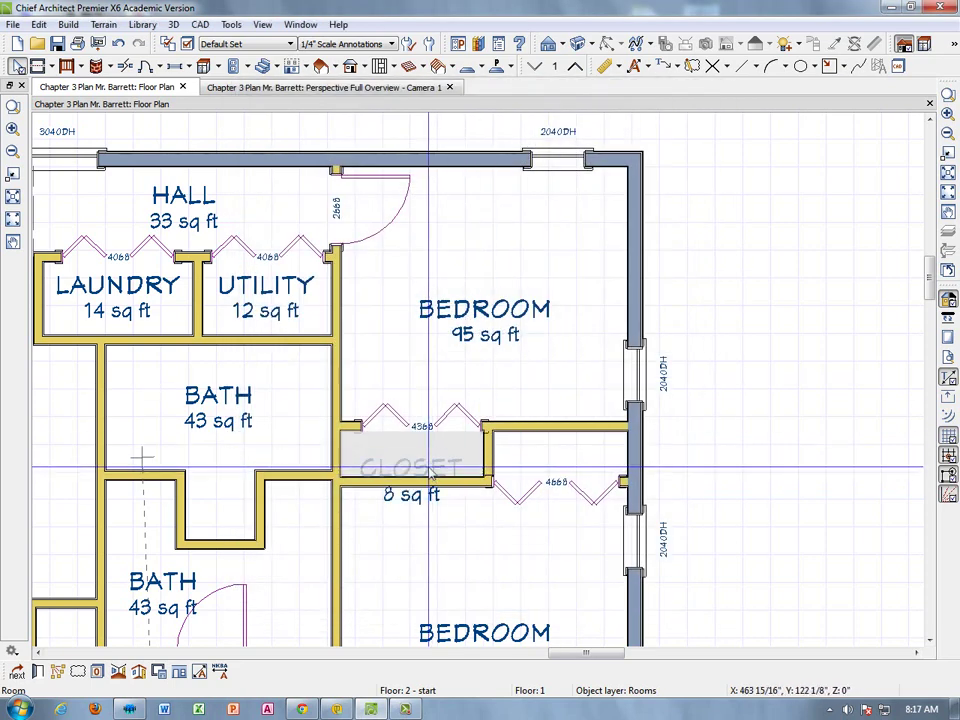
Step: Set the room type of the space behind the 4668 bifold doors to Closet
double_click(553, 460)
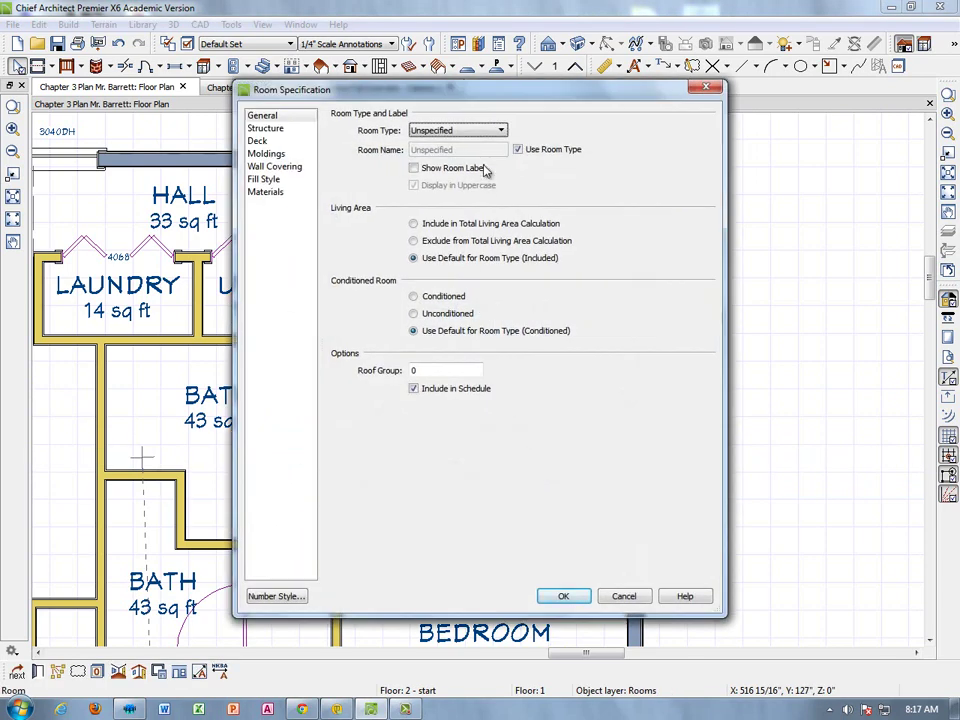
click(497, 132)
click(488, 193)
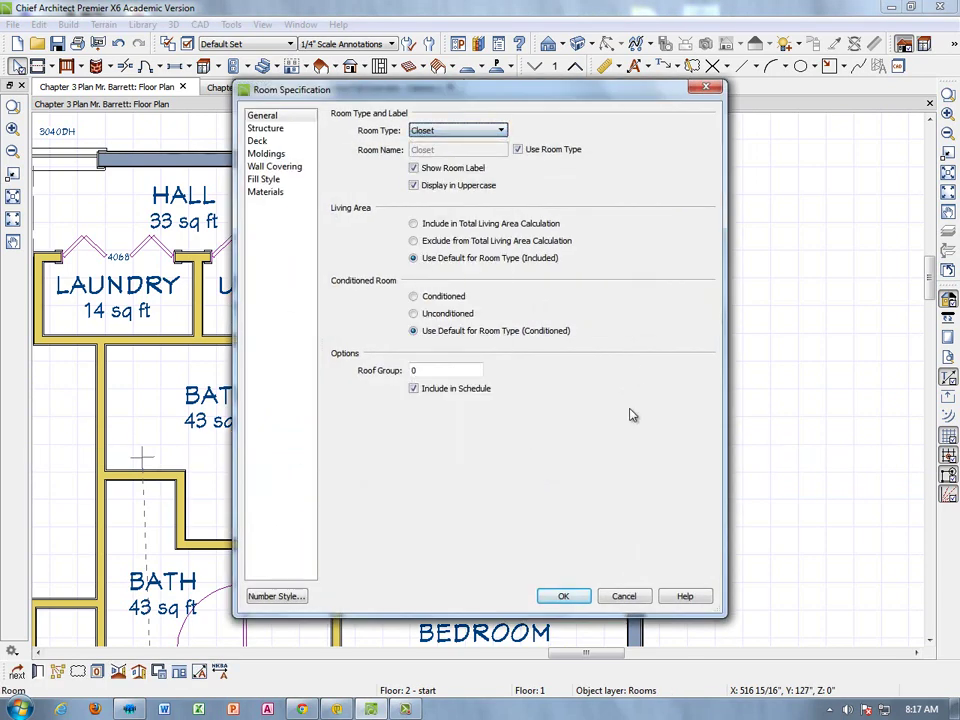
click(561, 594)
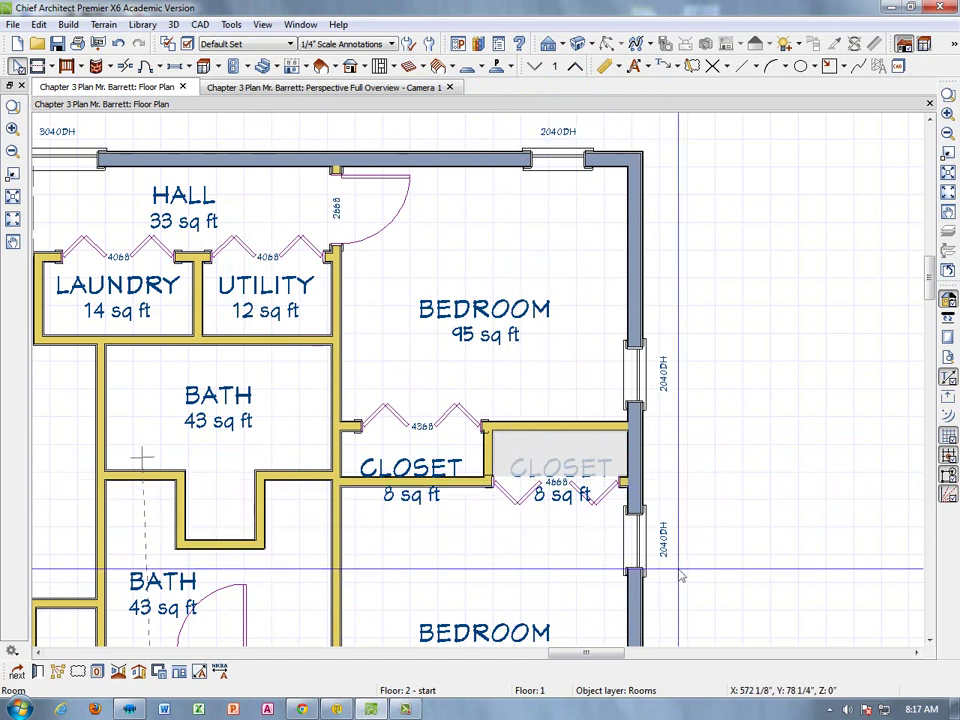
Step: Move the upper bedroom's room label straight up about 1'-0 3/8"
click(485, 312)
drag(485, 312, 485, 284)
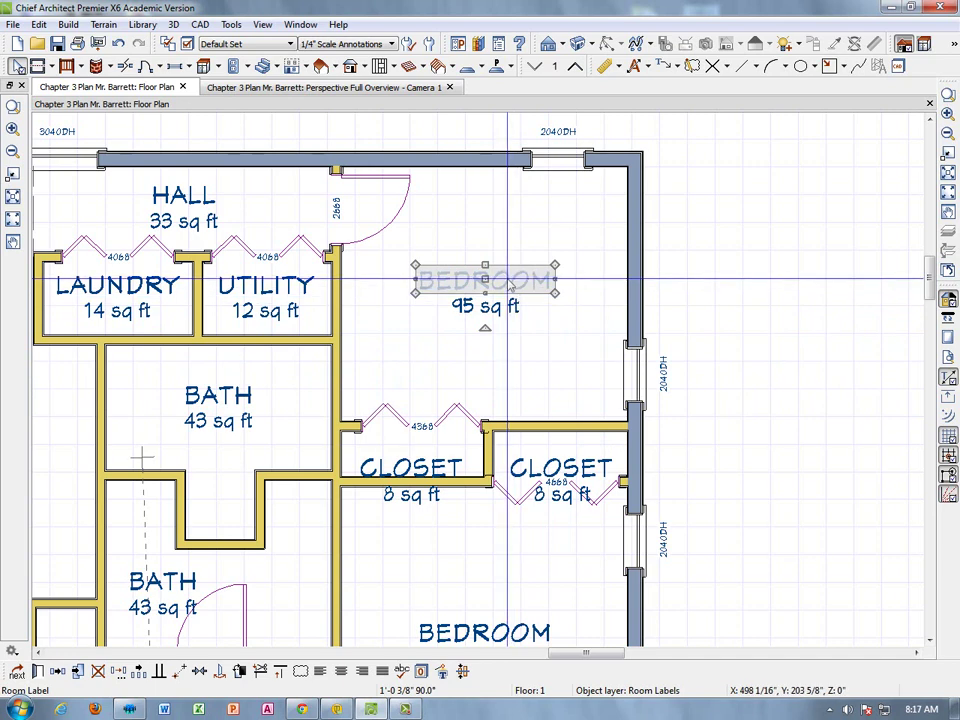
double_click(511, 282)
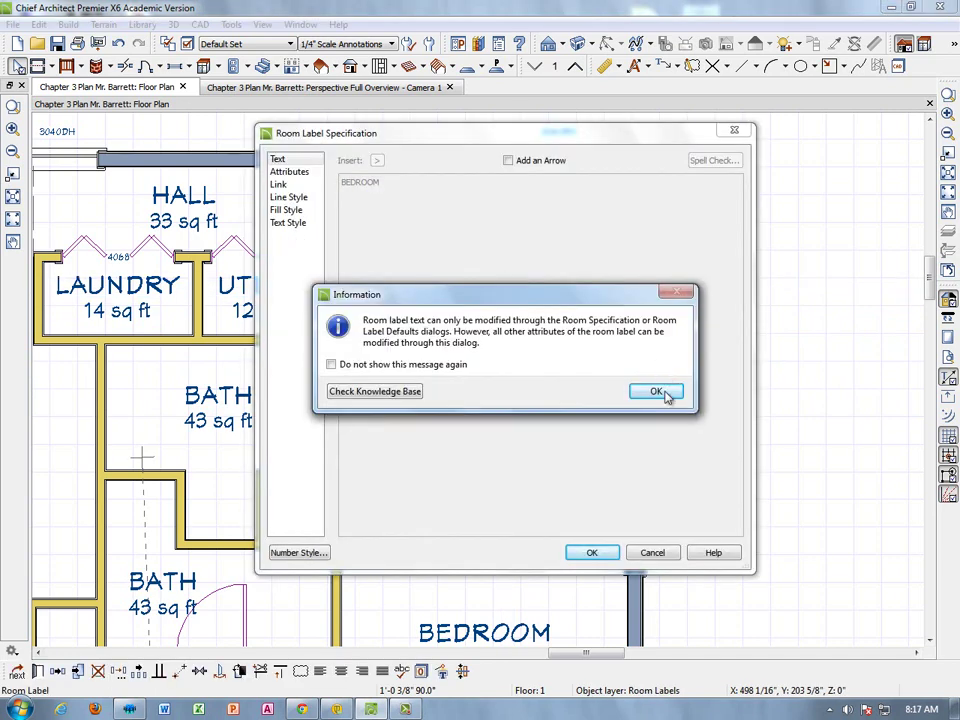
click(660, 390)
click(652, 553)
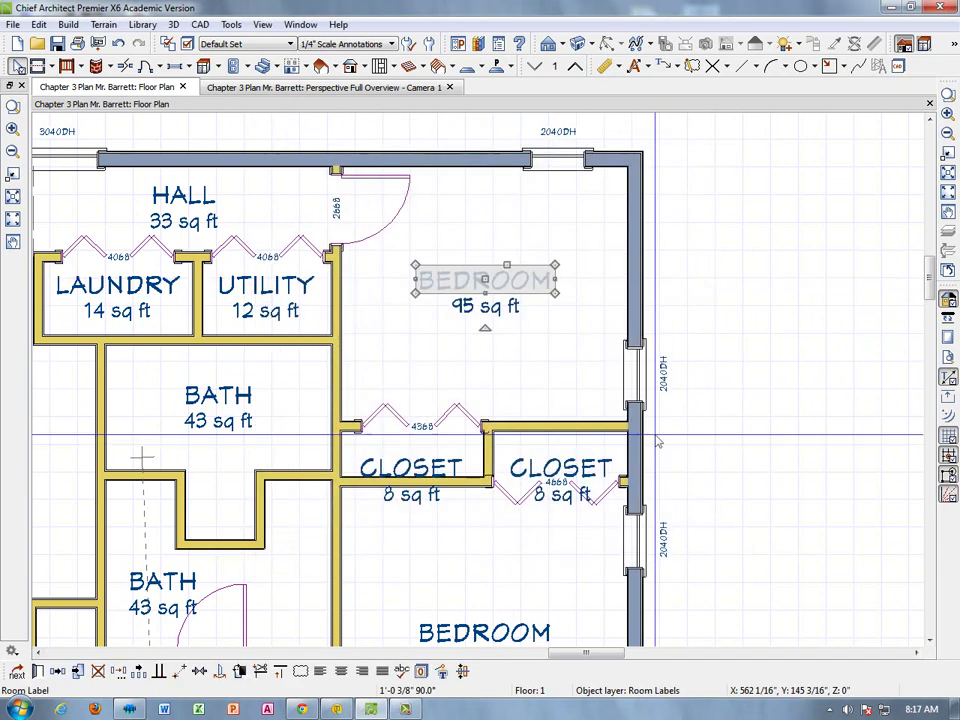
Step: Give the upper bedroom the custom room name Bedroom 1 in place of its room type name
click(519, 209)
double_click(519, 209)
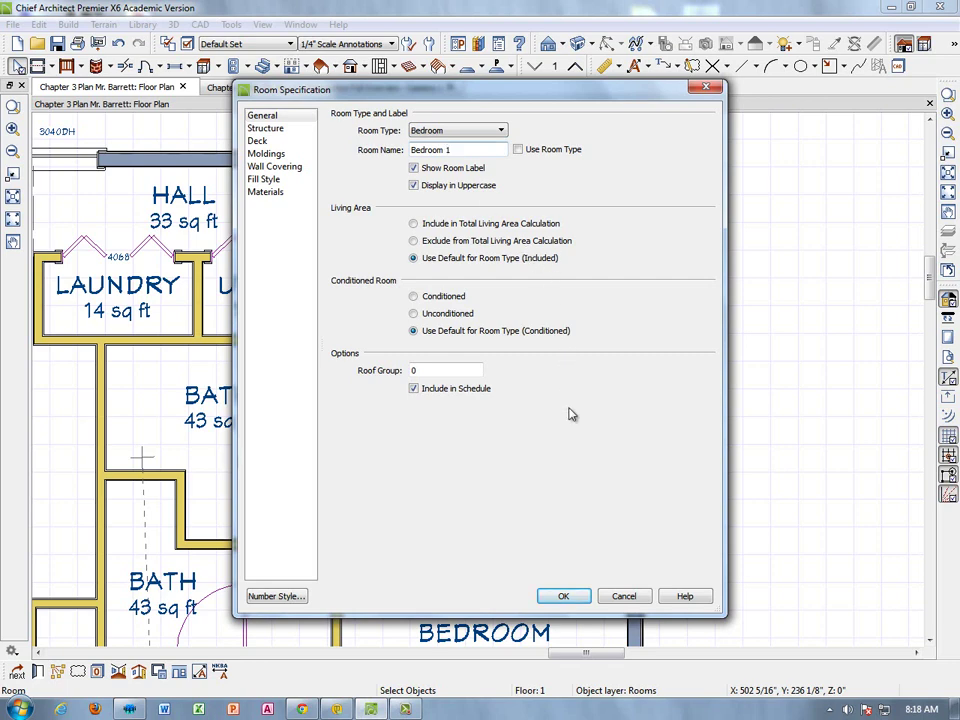
click(562, 597)
Step: Turn off Use Room Type for the lower bedroom and name the room Bedroom 2
scroll(516, 480, down, 5)
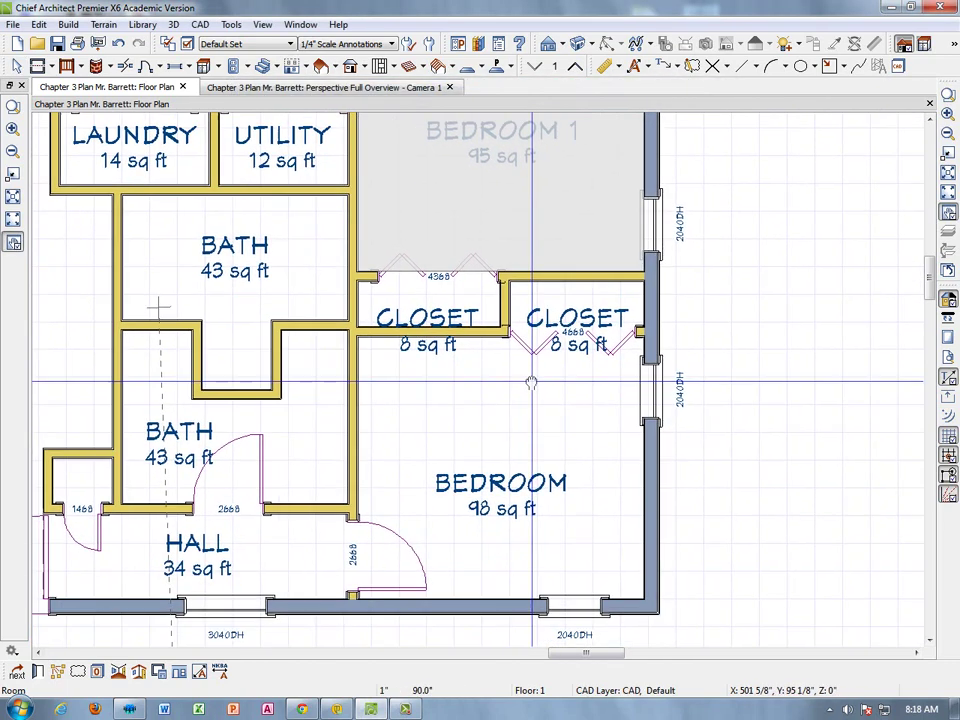
double_click(574, 407)
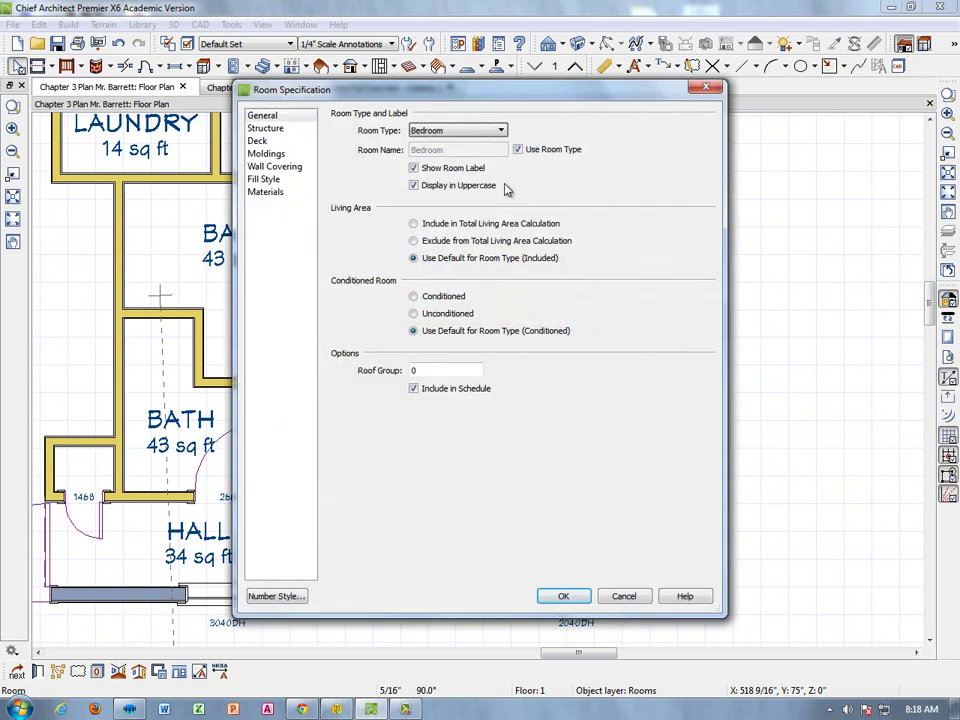
click(517, 150)
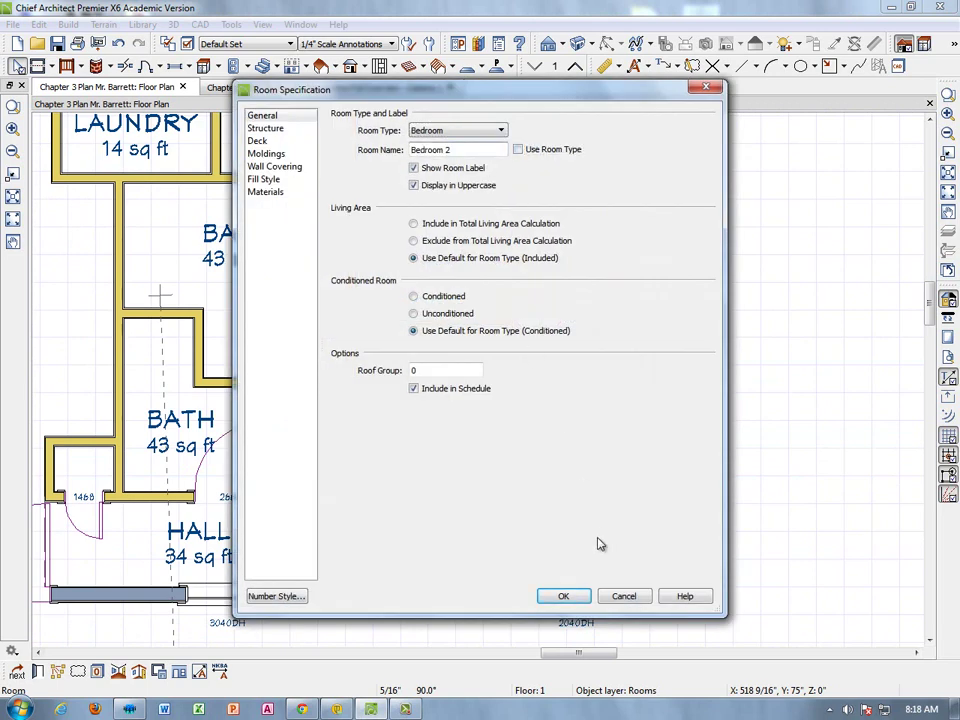
click(566, 597)
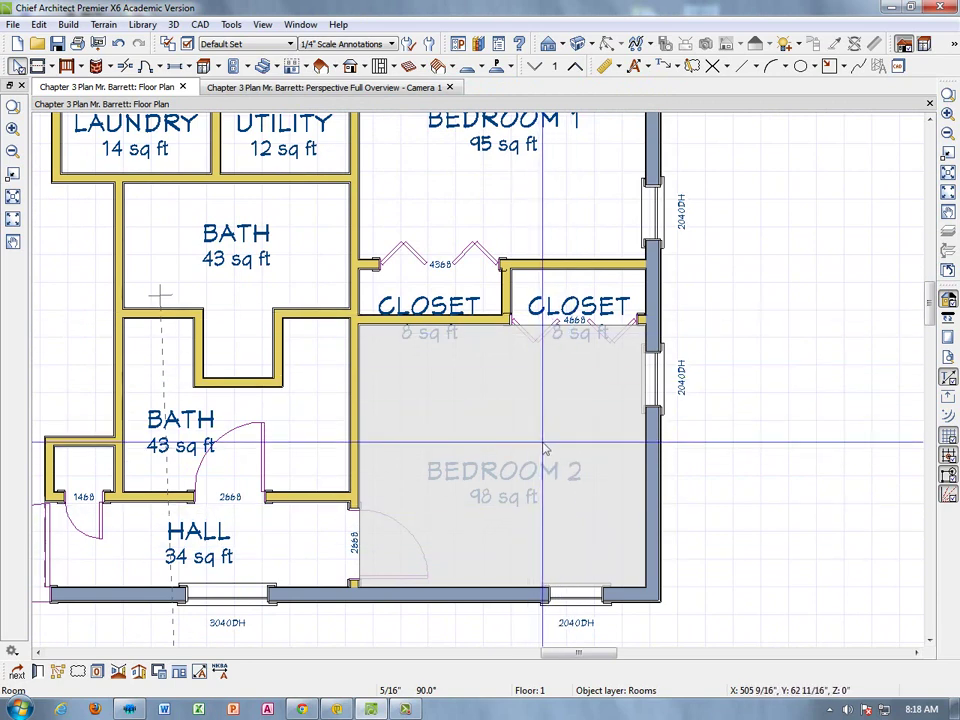
Step: Draw a leader line in the living room pointing toward the bath wall and label it Kitchen Area
middle_drag(523, 407, 538, 475)
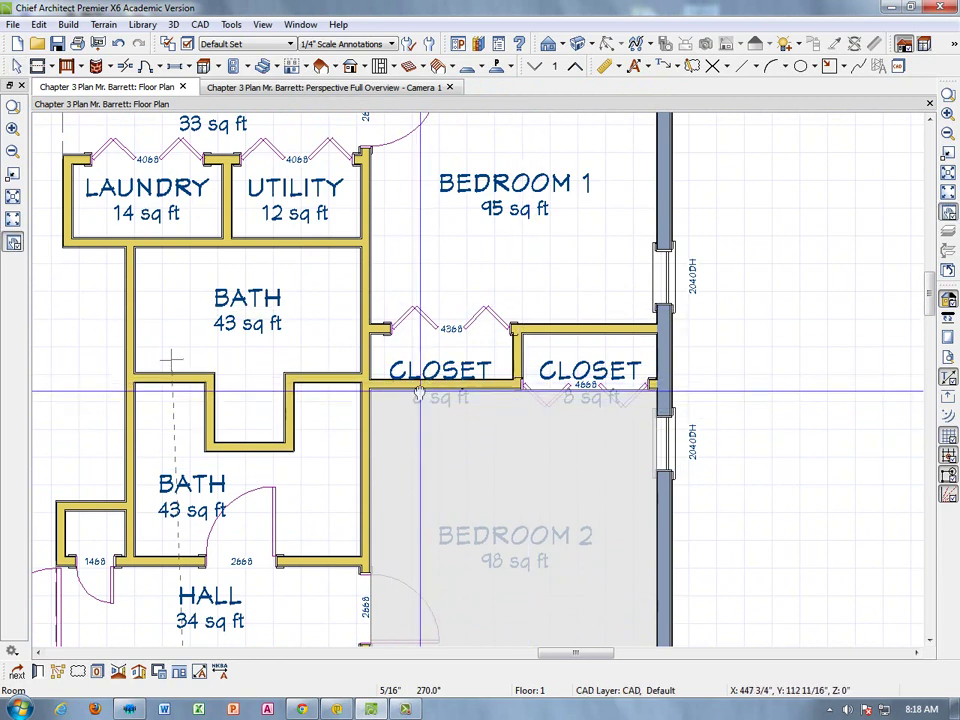
scroll(424, 396, down, 5)
middle_drag(555, 400, 586, 451)
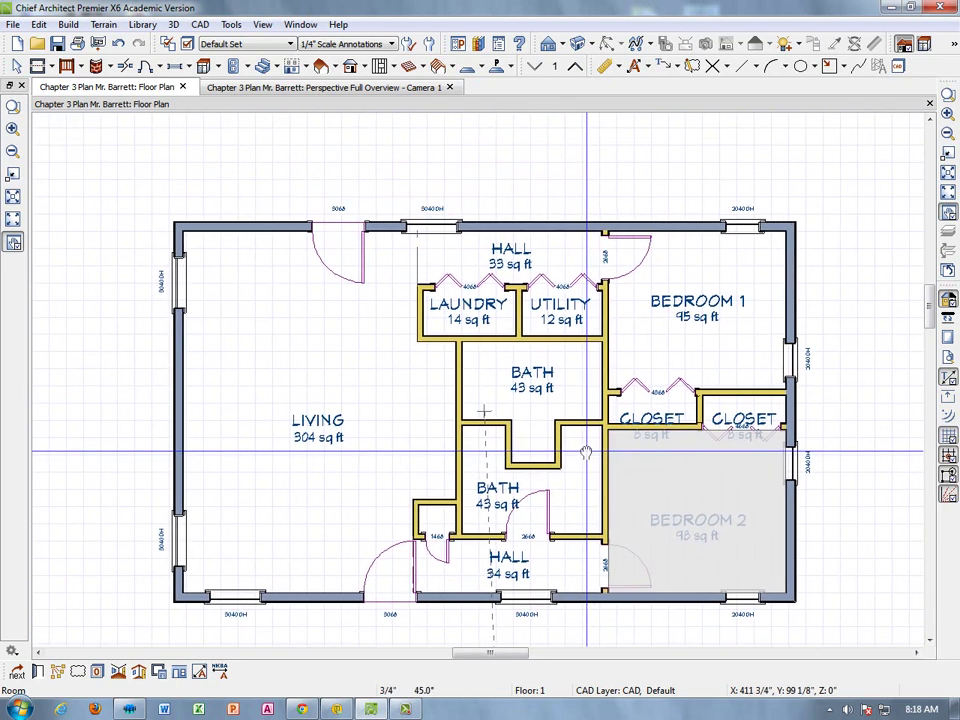
click(676, 72)
click(688, 86)
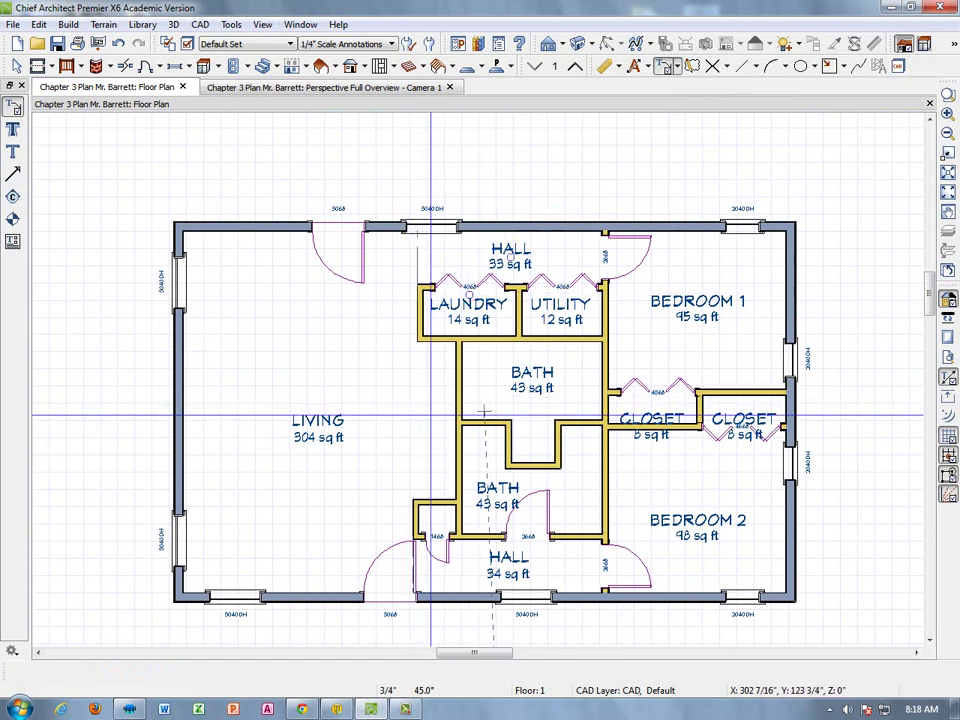
click(431, 412)
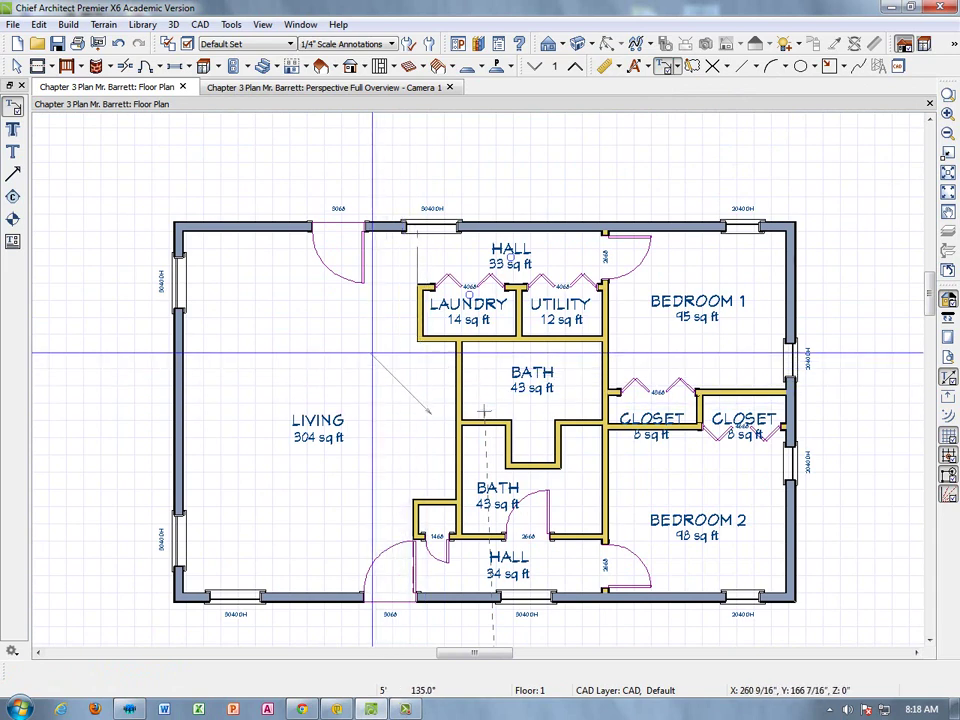
click(373, 353)
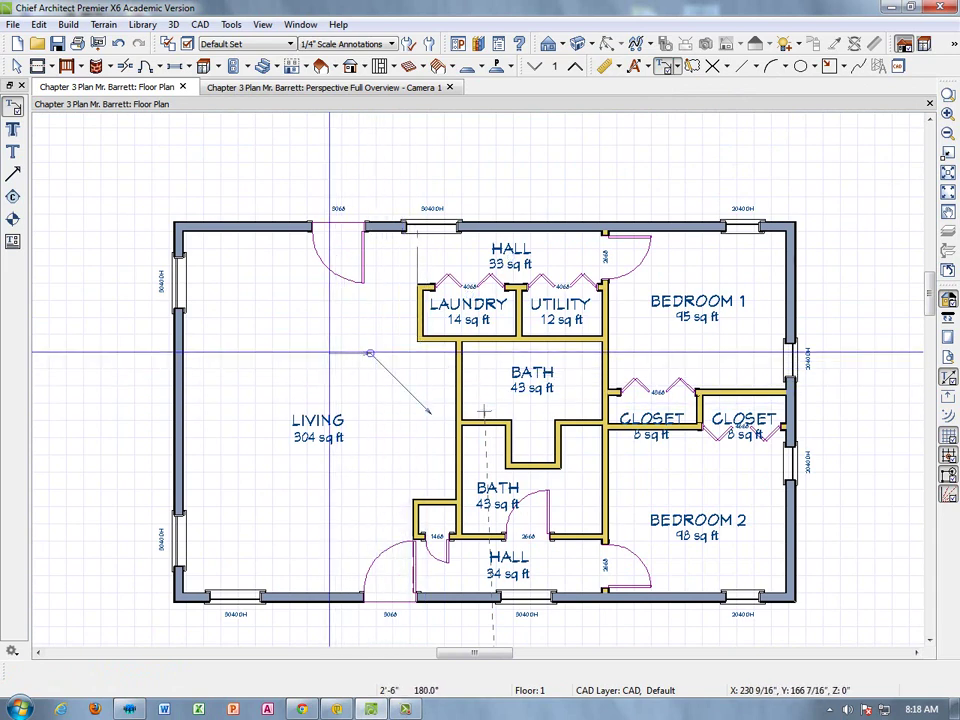
double_click(328, 352)
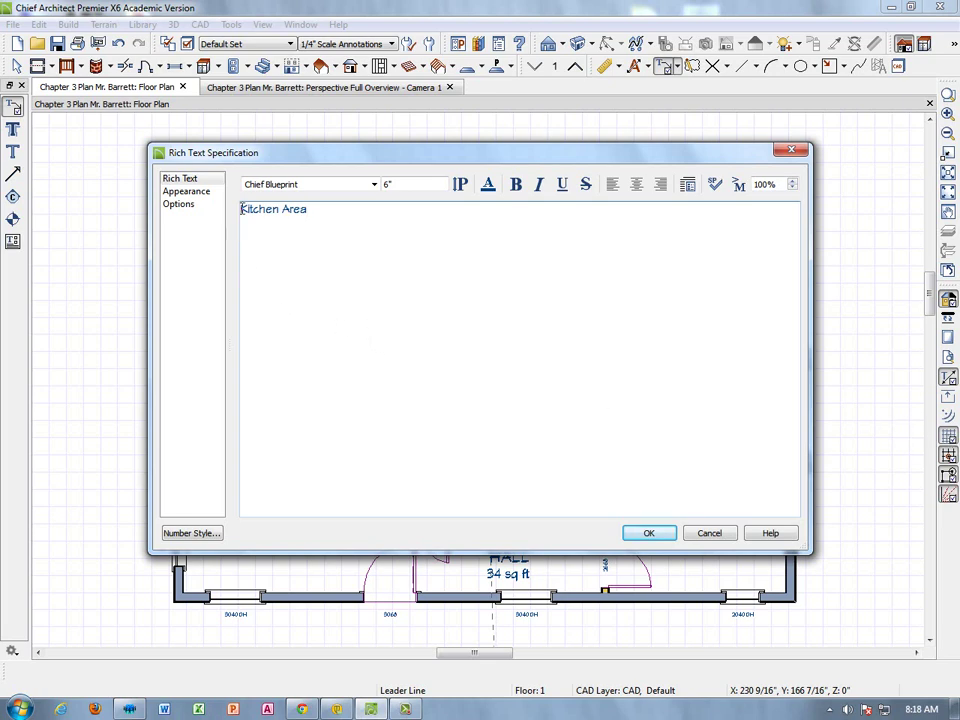
click(648, 535)
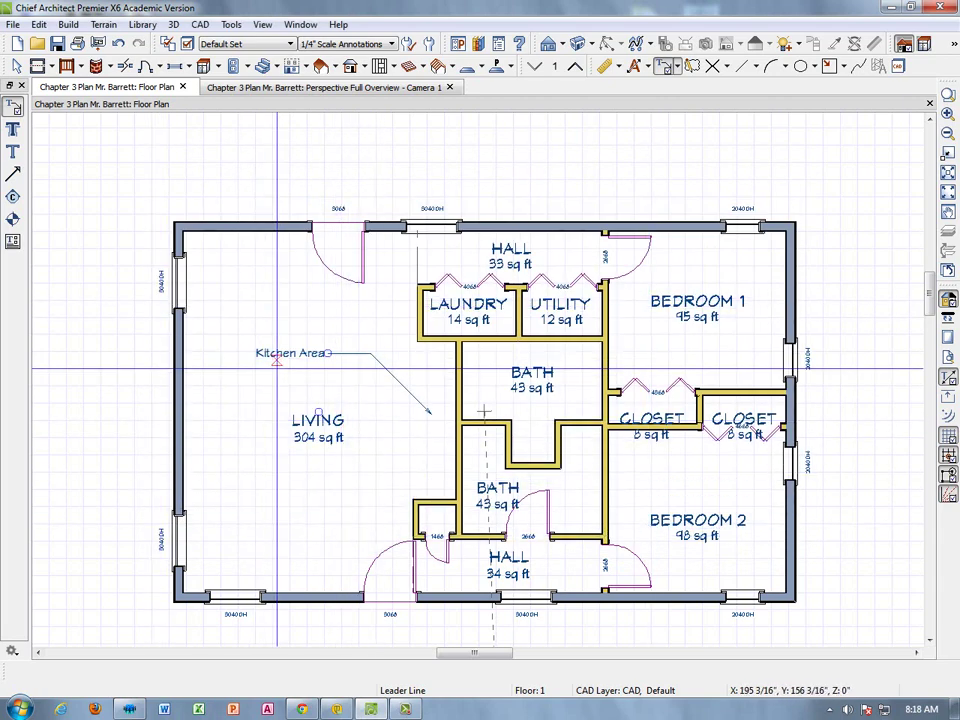
middle_drag(499, 407, 463, 353)
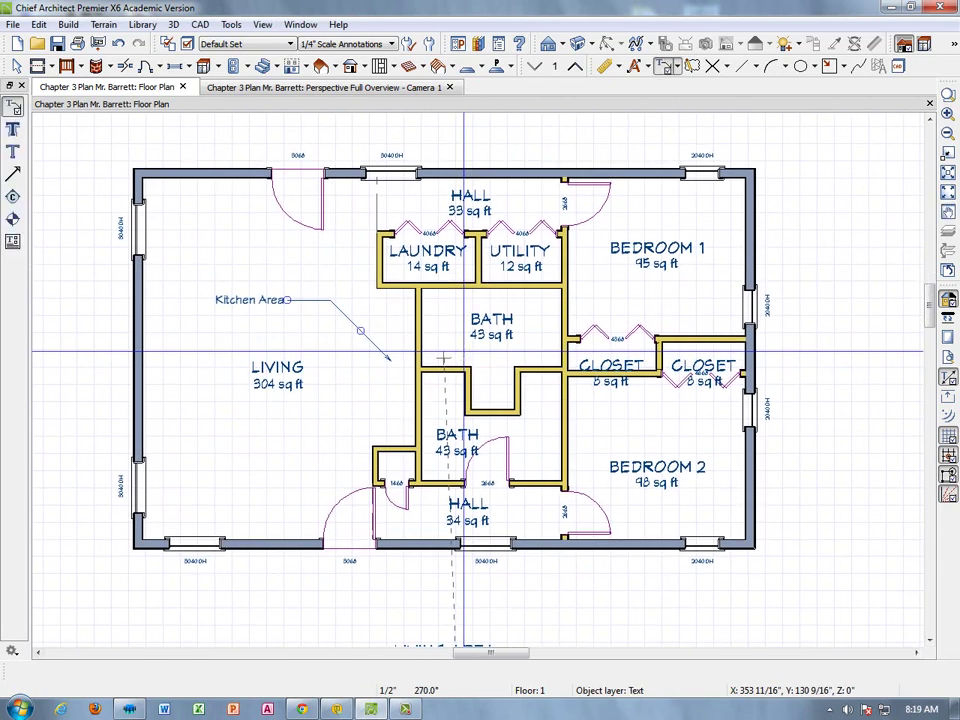
key(Escape)
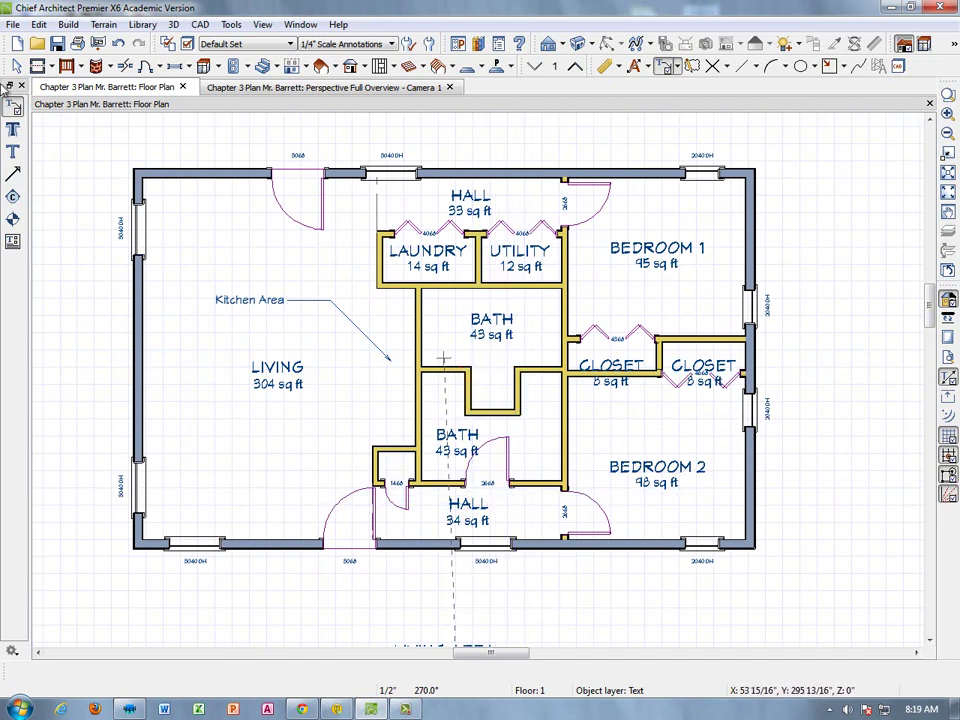
Step: Move the lower hall's room label slightly to the right within the hall
click(16, 67)
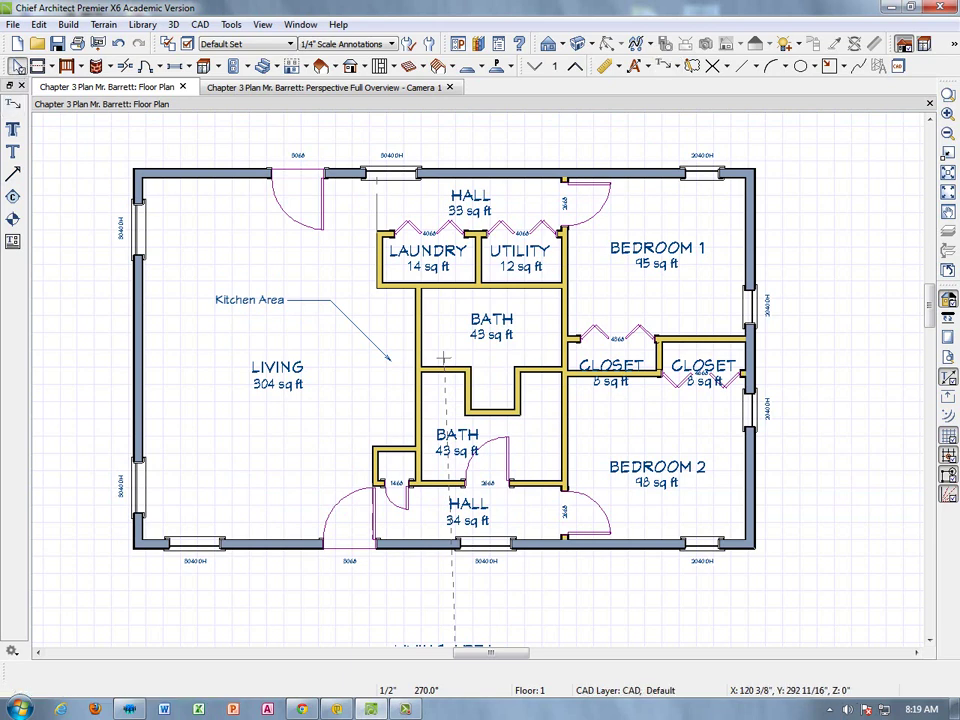
click(463, 510)
drag(469, 504, 481, 507)
key(Escape)
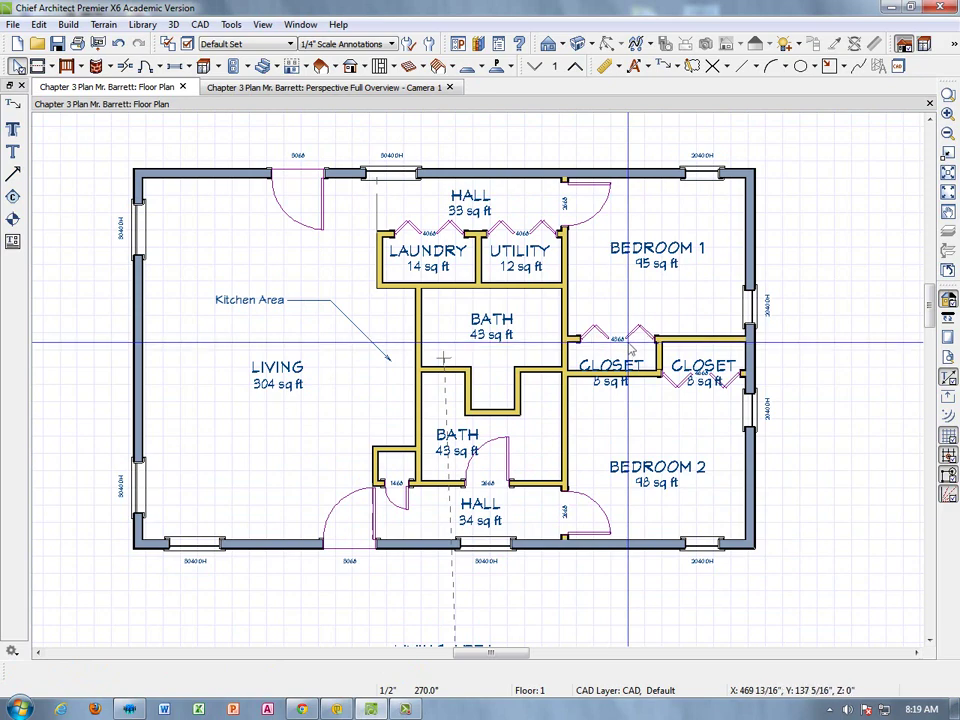
Step: Open the room label specification of the closet behind the 4368 bifold doors
middle_click(634, 395)
scroll(634, 395, up, 5)
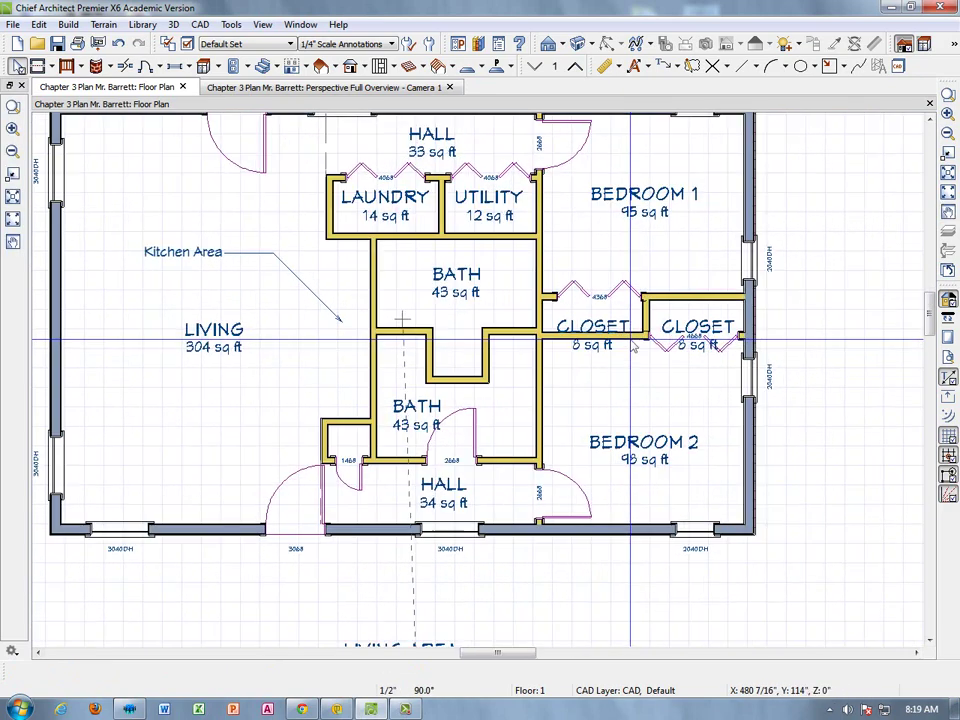
scroll(590, 340, up, 3)
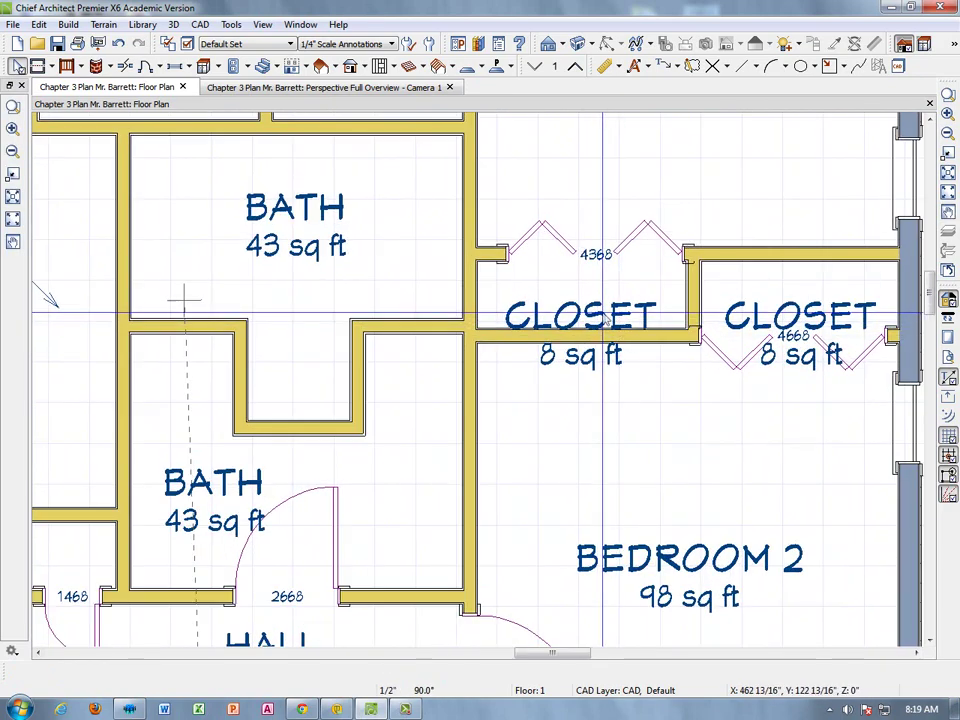
click(604, 318)
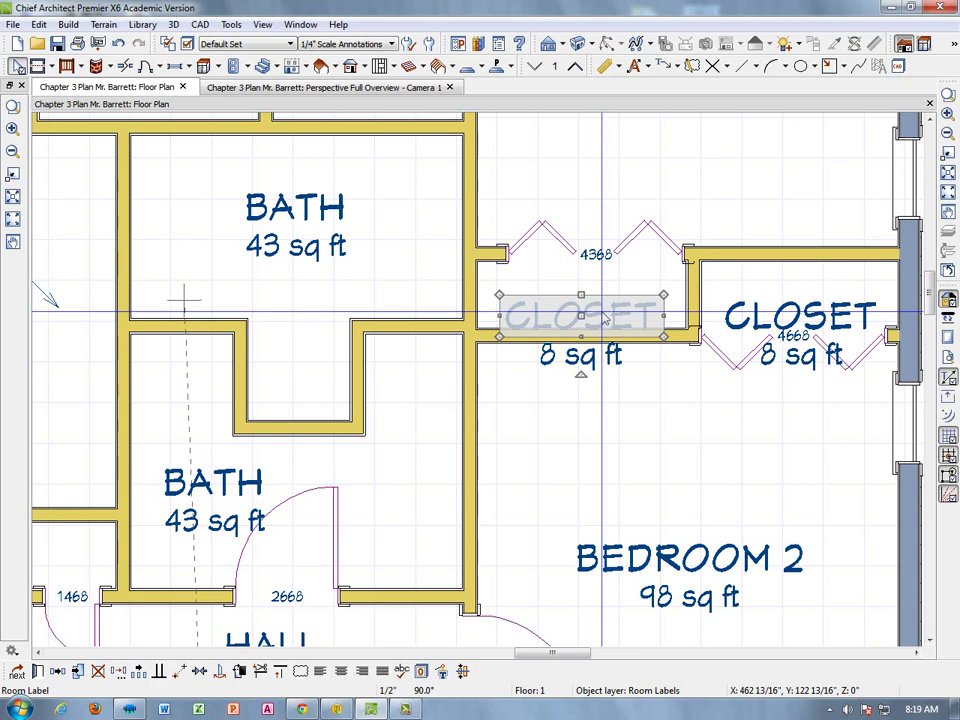
click(630, 272)
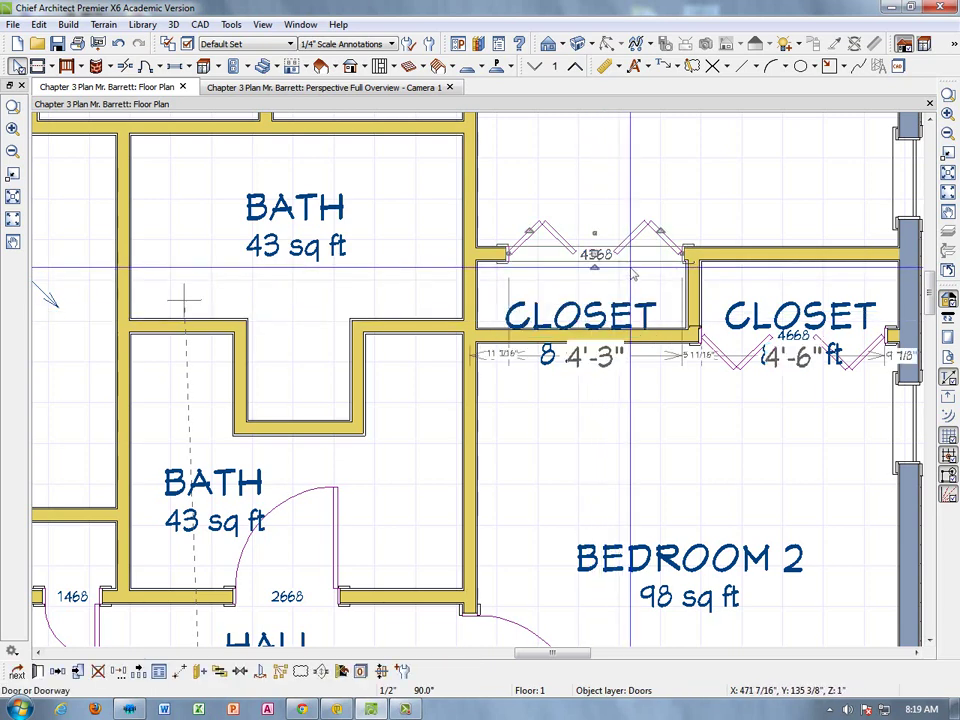
click(641, 285)
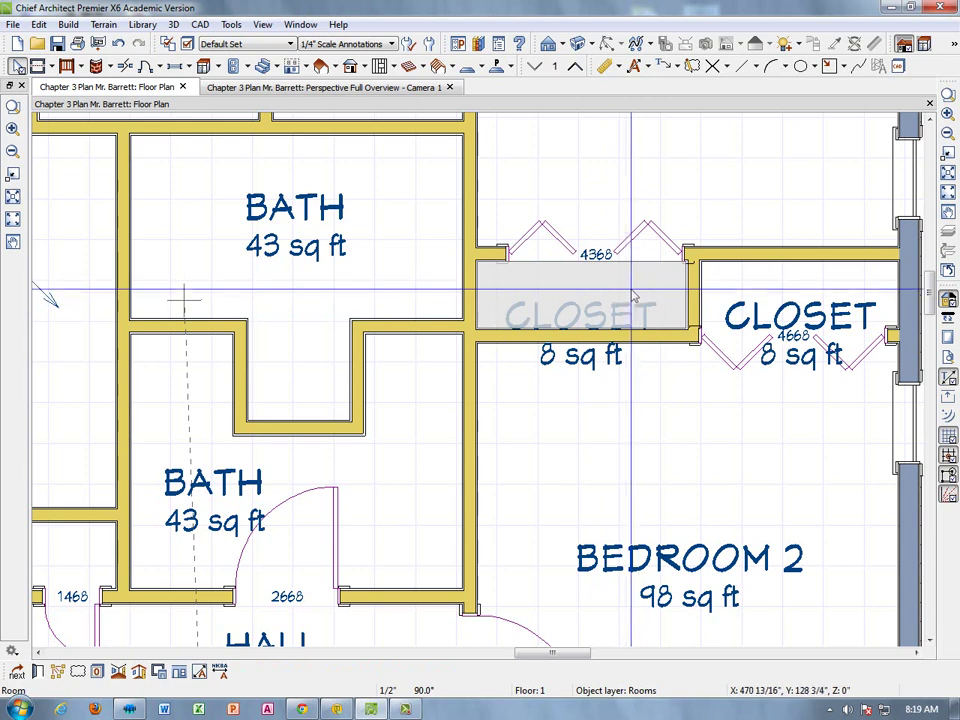
click(628, 319)
key(Escape)
click(614, 318)
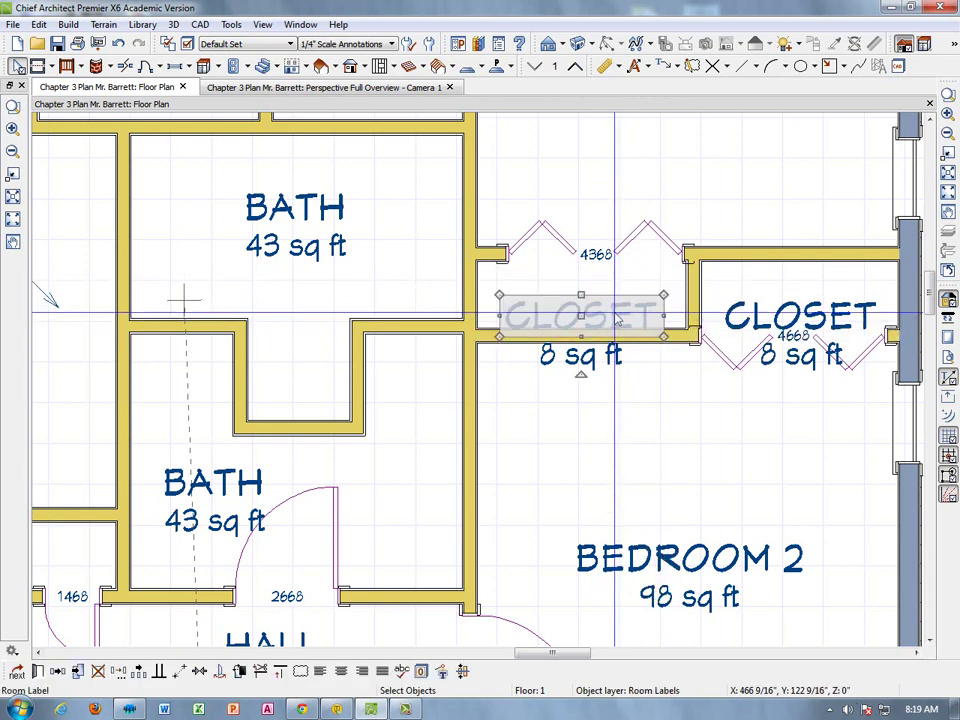
right_click(617, 318)
click(639, 354)
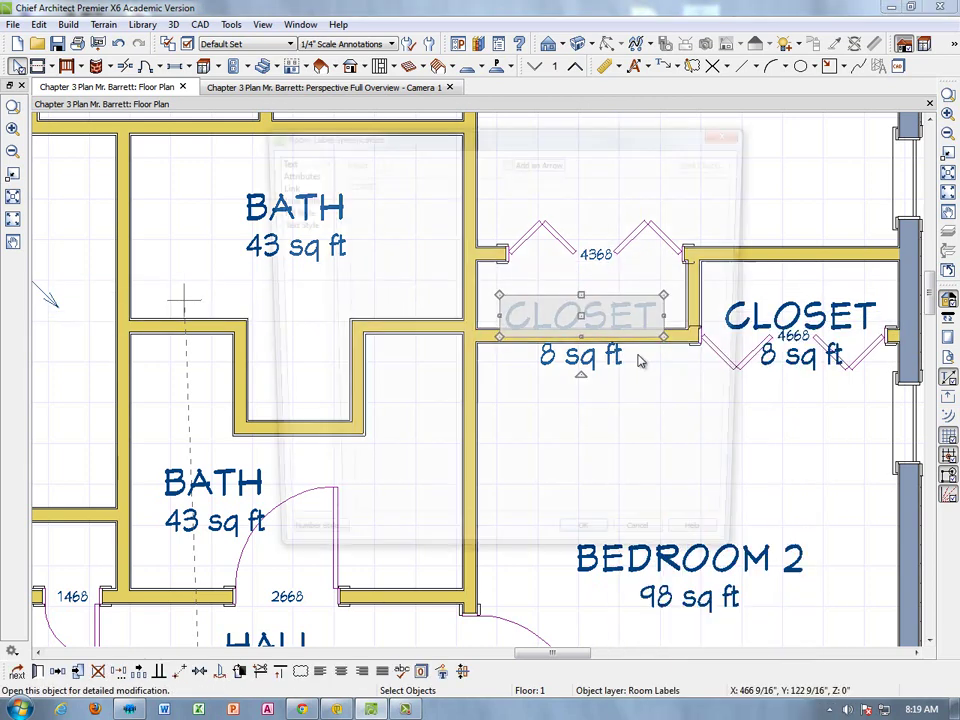
click(652, 392)
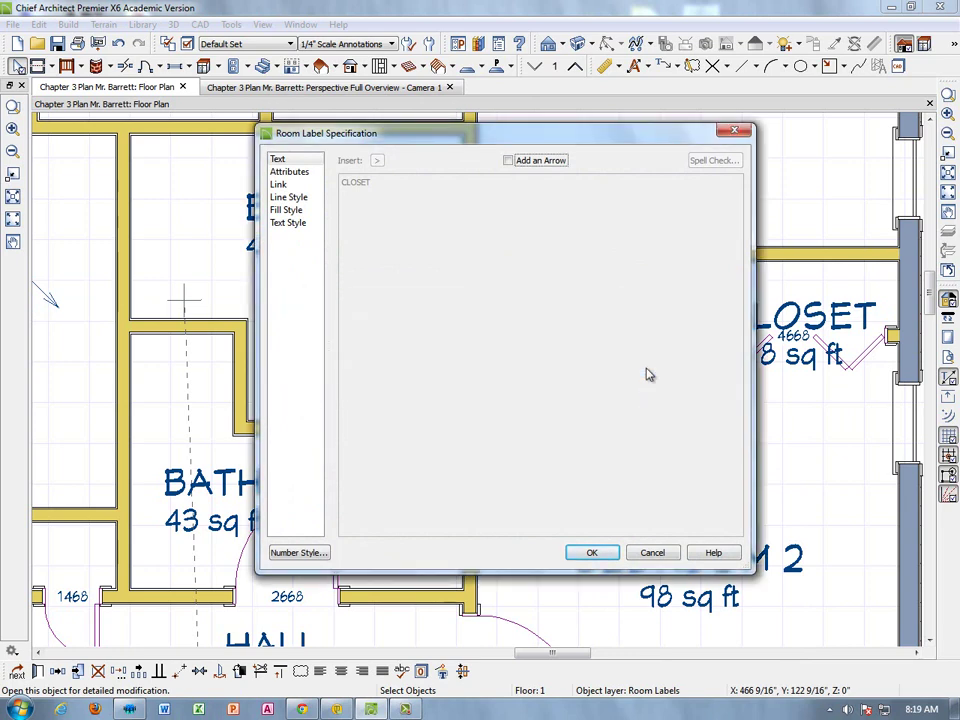
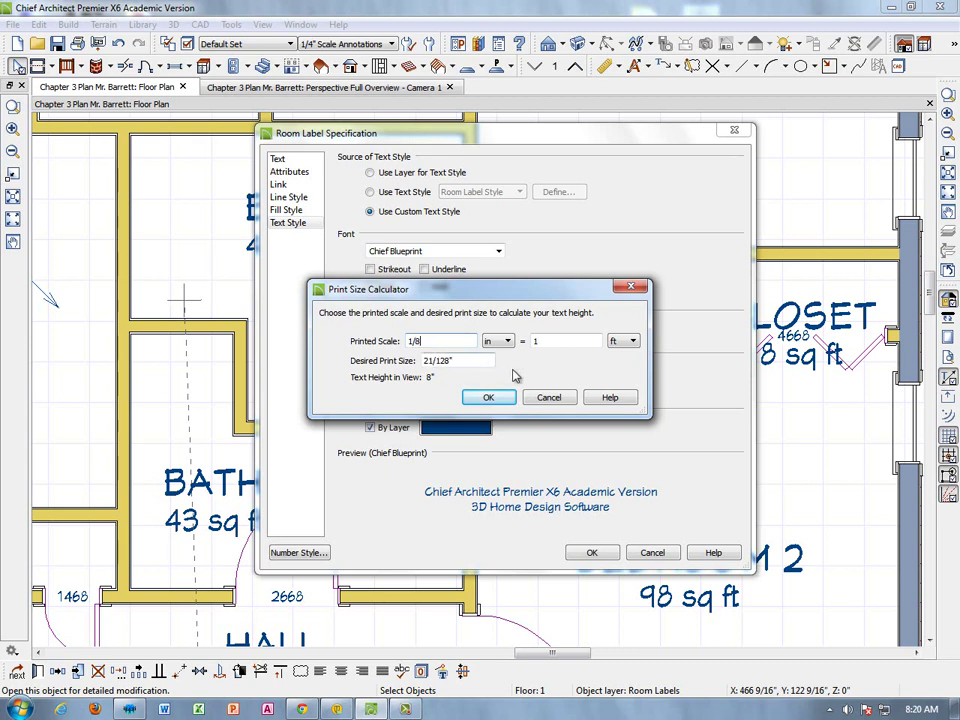
Step: Scale the closet label's custom text for a 1/4 in = 1 ft printed scale and a 1/8" print size
key(Tab)
click(564, 338)
drag(476, 359, 421, 364)
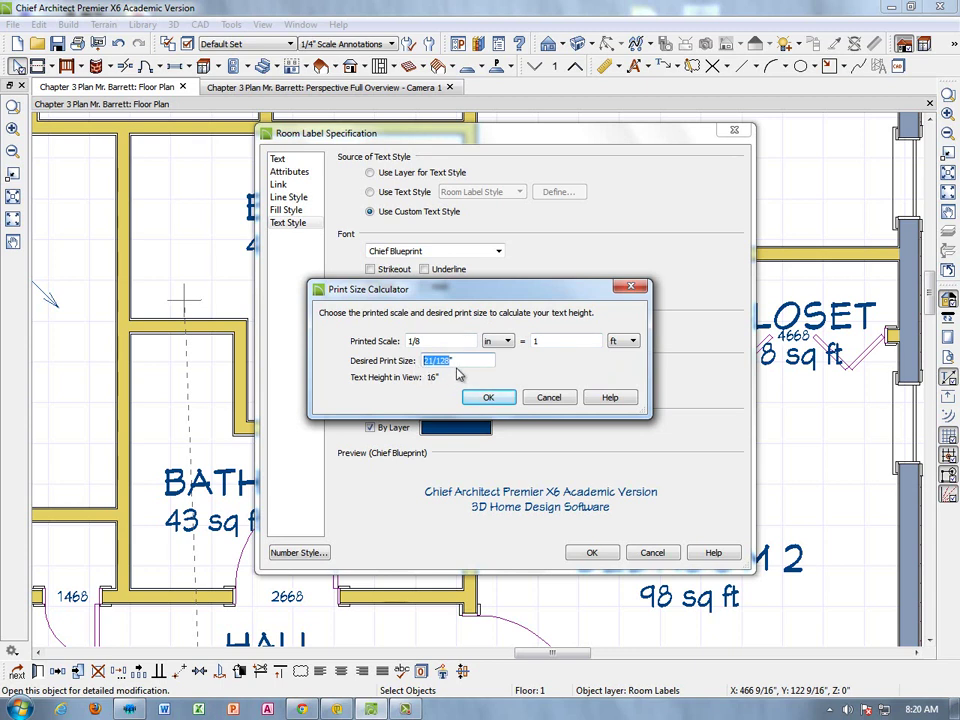
click(418, 341)
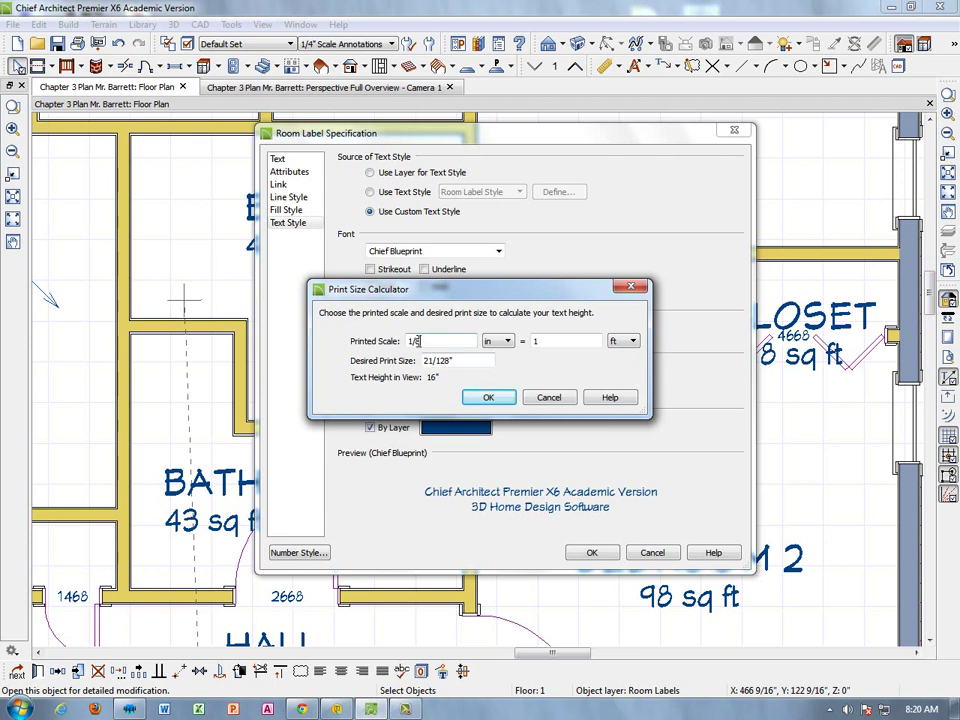
key(BackSpace)
text(4)
drag(450, 362, 418, 360)
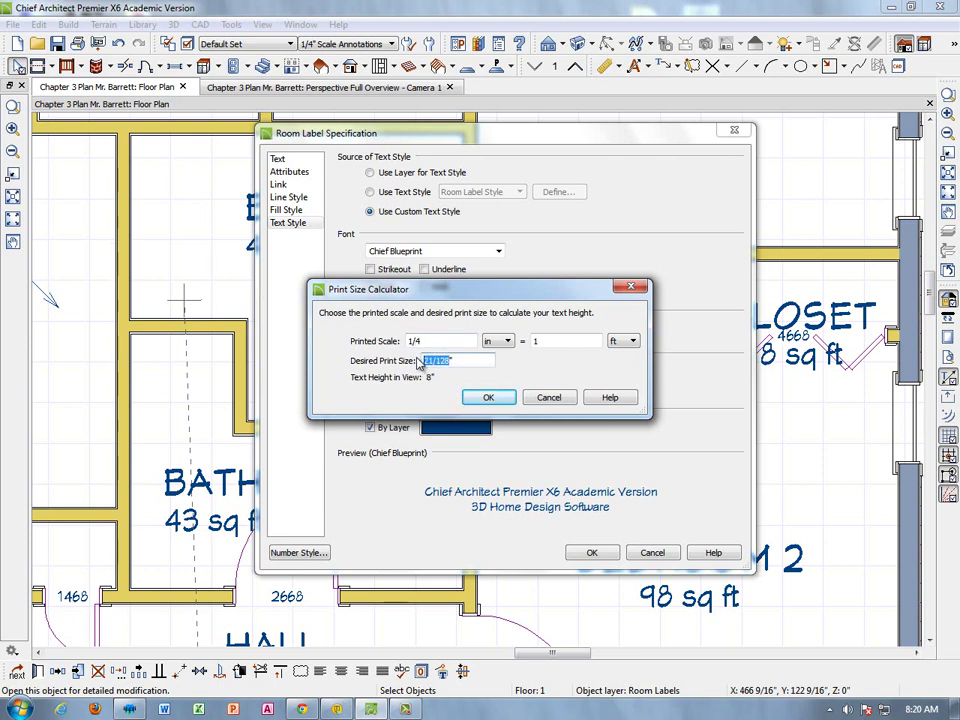
text(1)
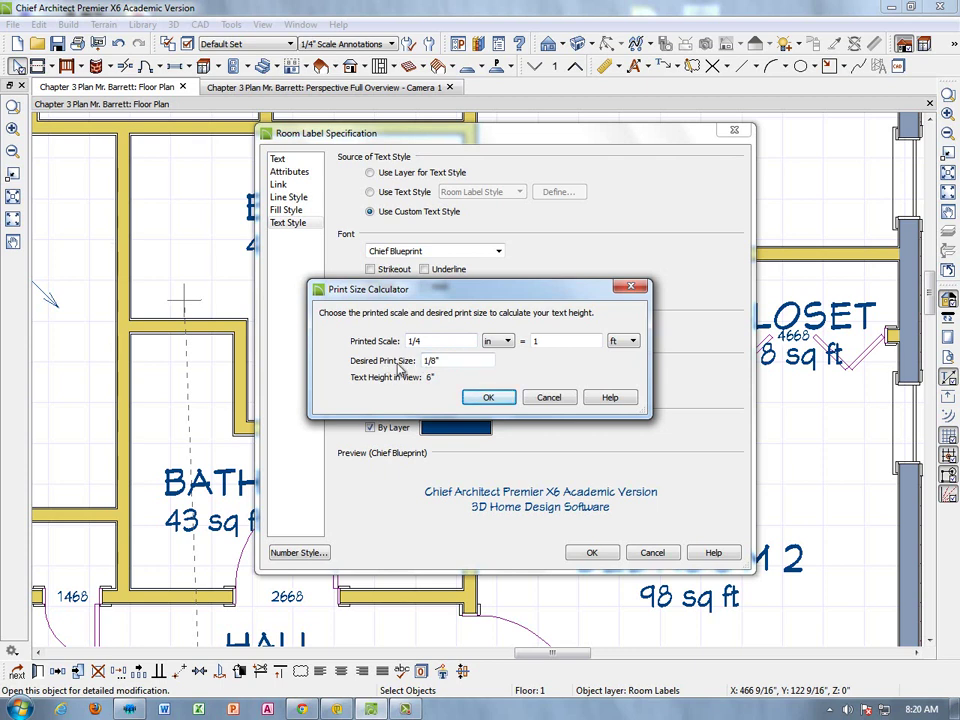
key(Tab)
click(488, 398)
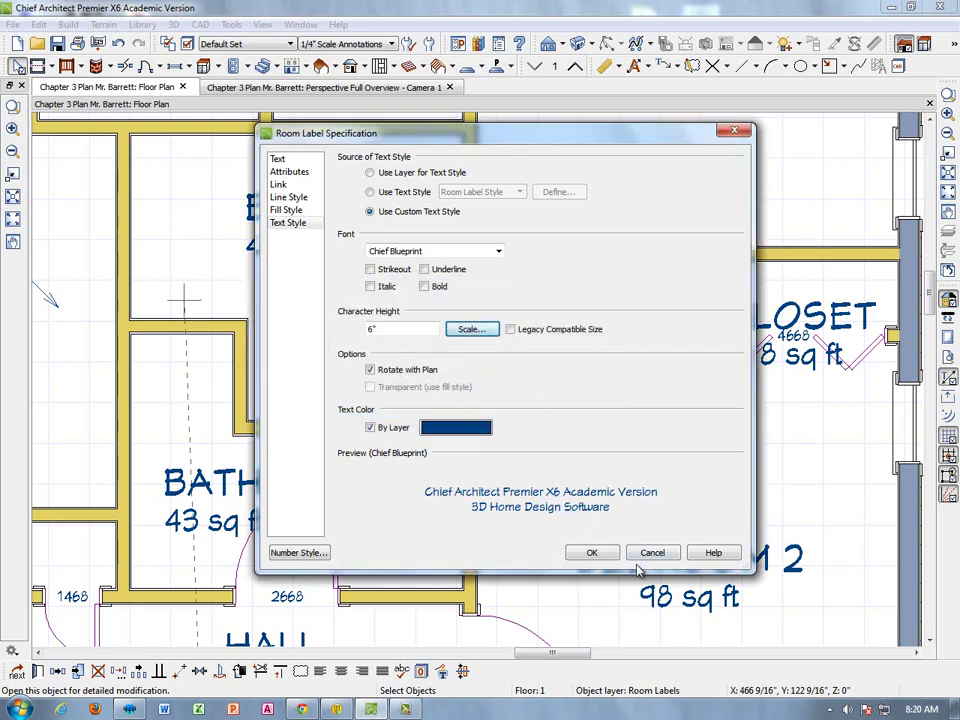
click(592, 553)
Step: Move the room label of the closet behind the 4368 doors straight up about 7" so it fits inside the closet
scroll(632, 410, up, 2)
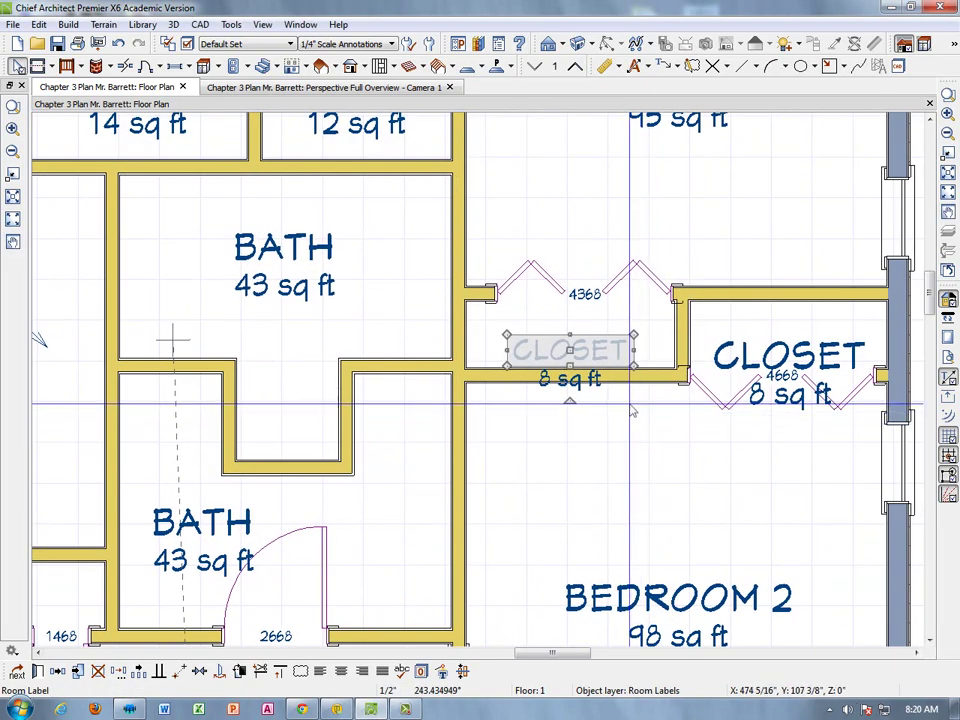
scroll(632, 410, up, 1)
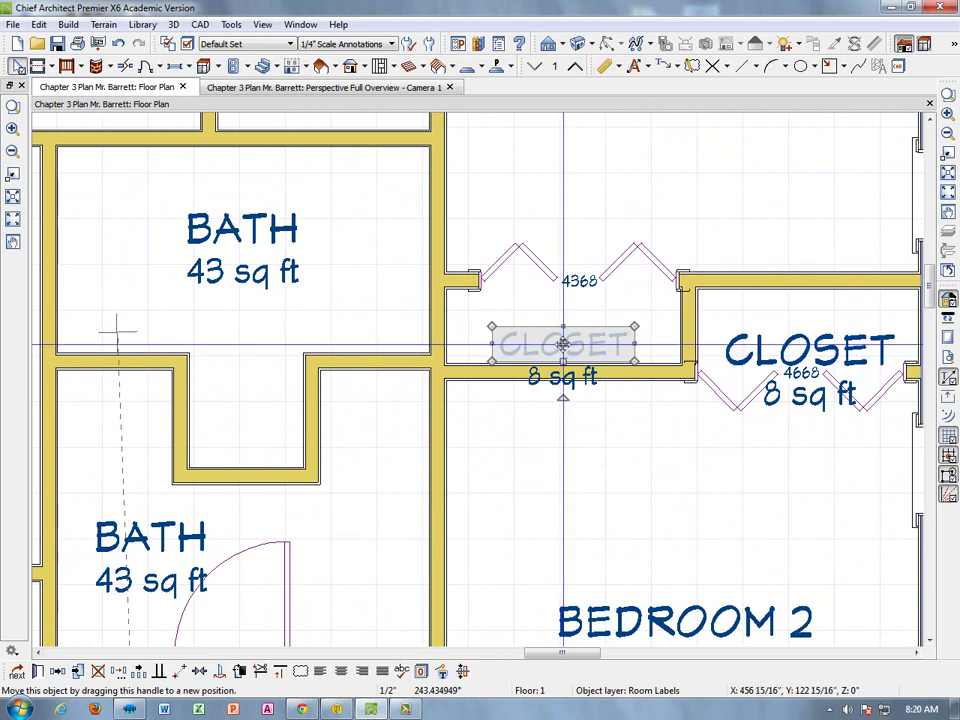
drag(563, 343, 568, 318)
click(636, 495)
Step: Set the room label of the closet behind the 4668 bifold doors to use a custom text style
scroll(689, 485, down, 1)
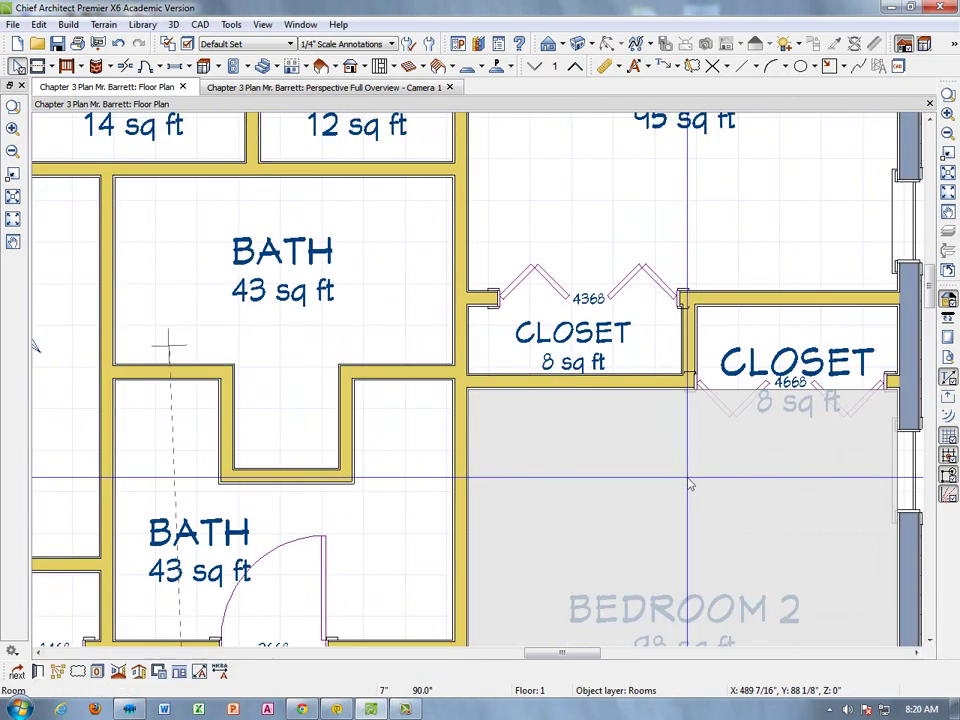
middle_drag(689, 485, 343, 508)
click(381, 394)
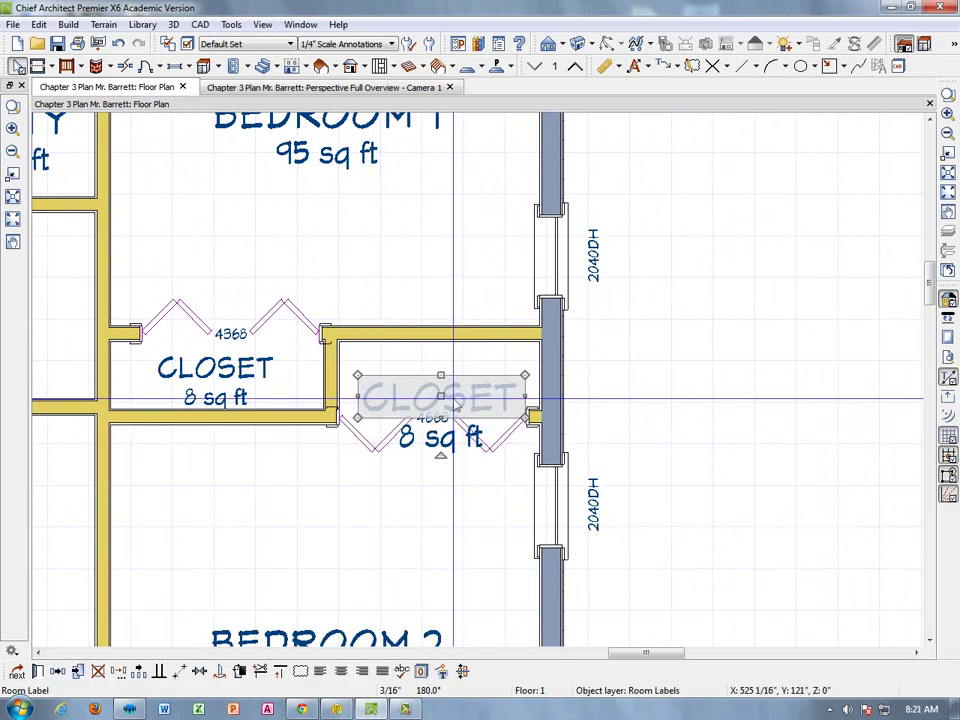
right_click(455, 403)
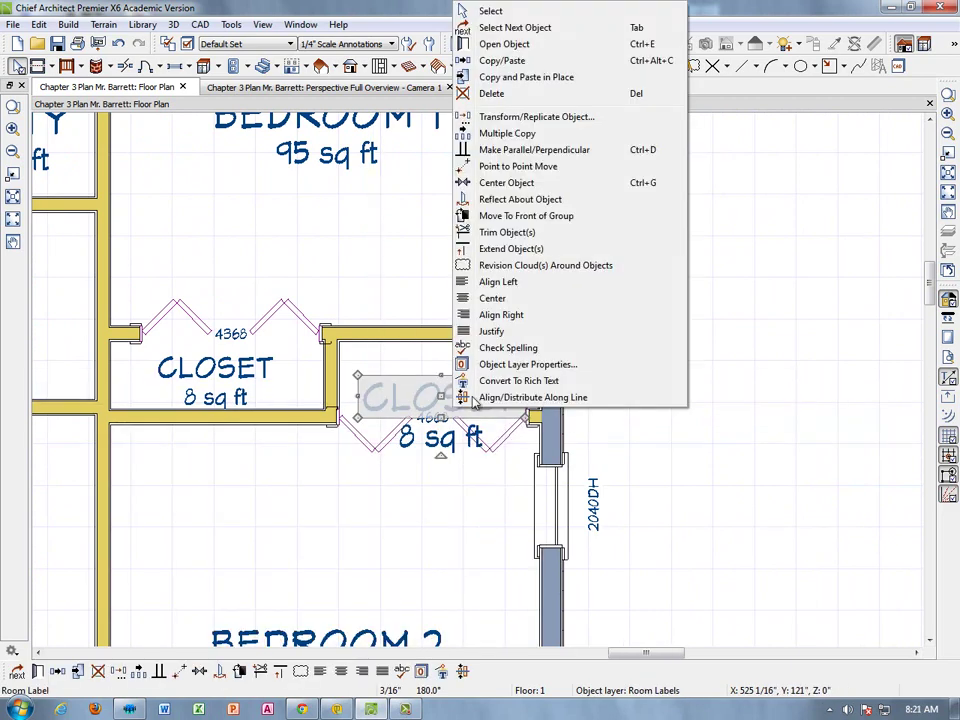
click(504, 45)
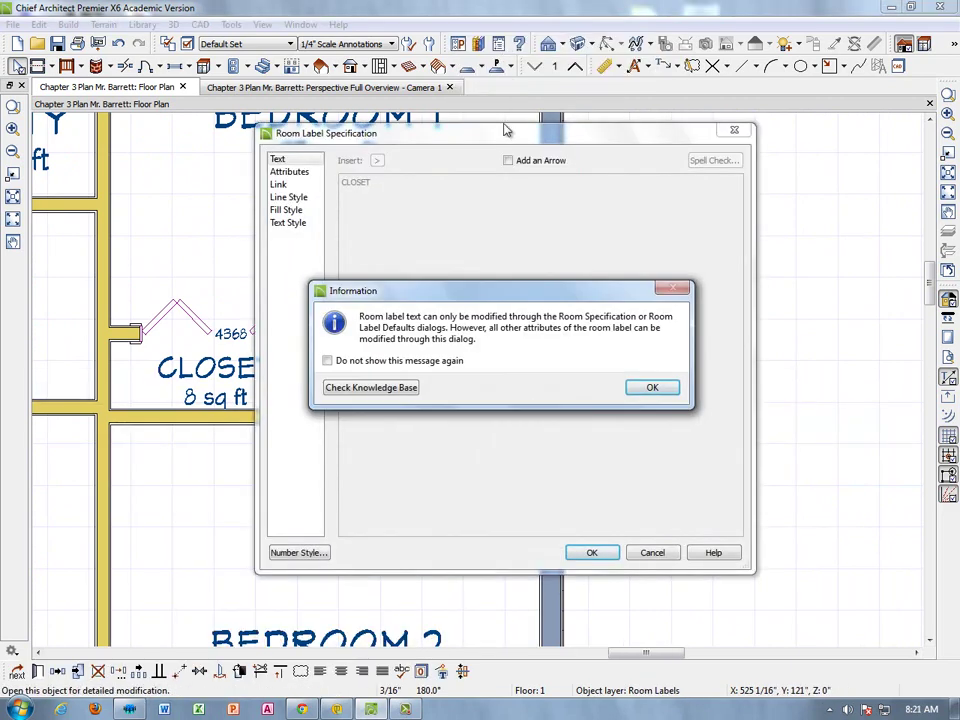
click(652, 390)
click(294, 224)
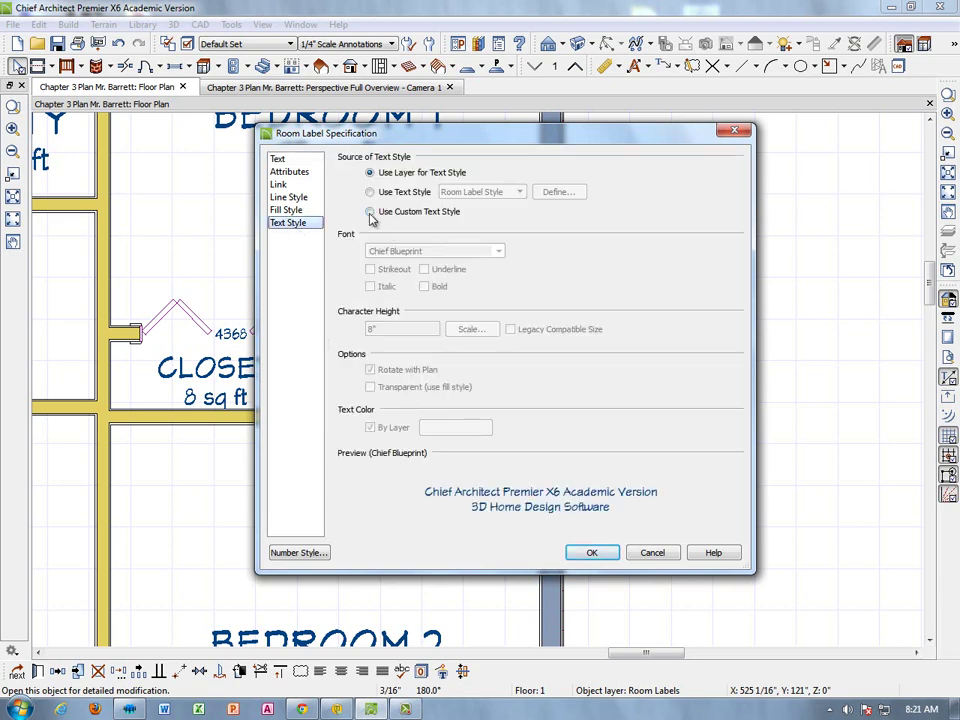
click(370, 213)
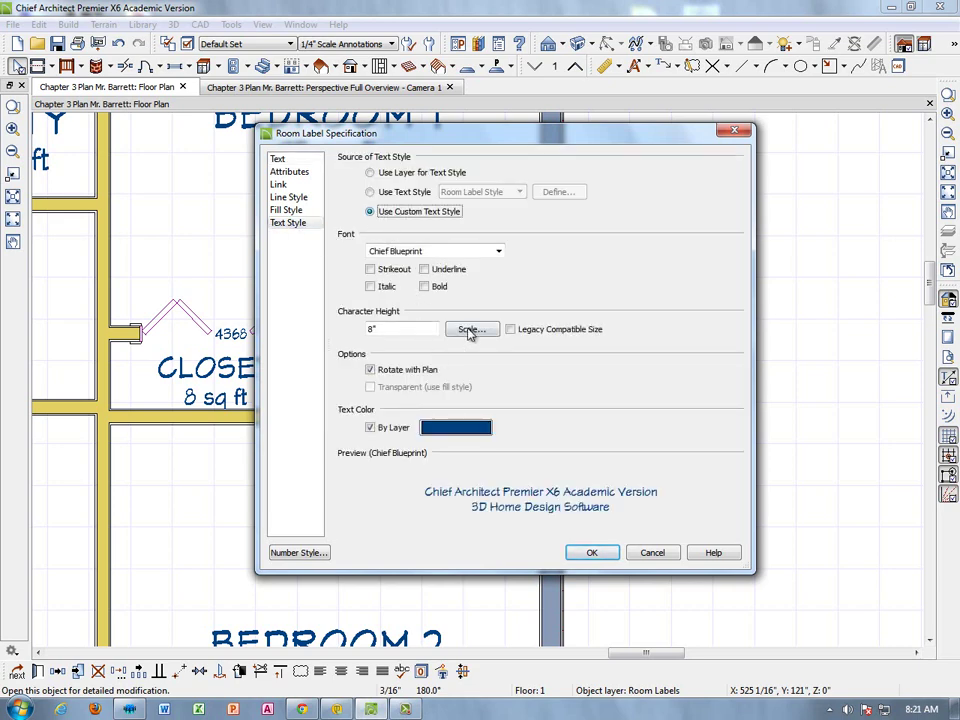
Step: Set the desired print size of this closet label to 1/8" at the 1/4 in = 1 ft printed scale
click(468, 331)
drag(444, 360, 417, 360)
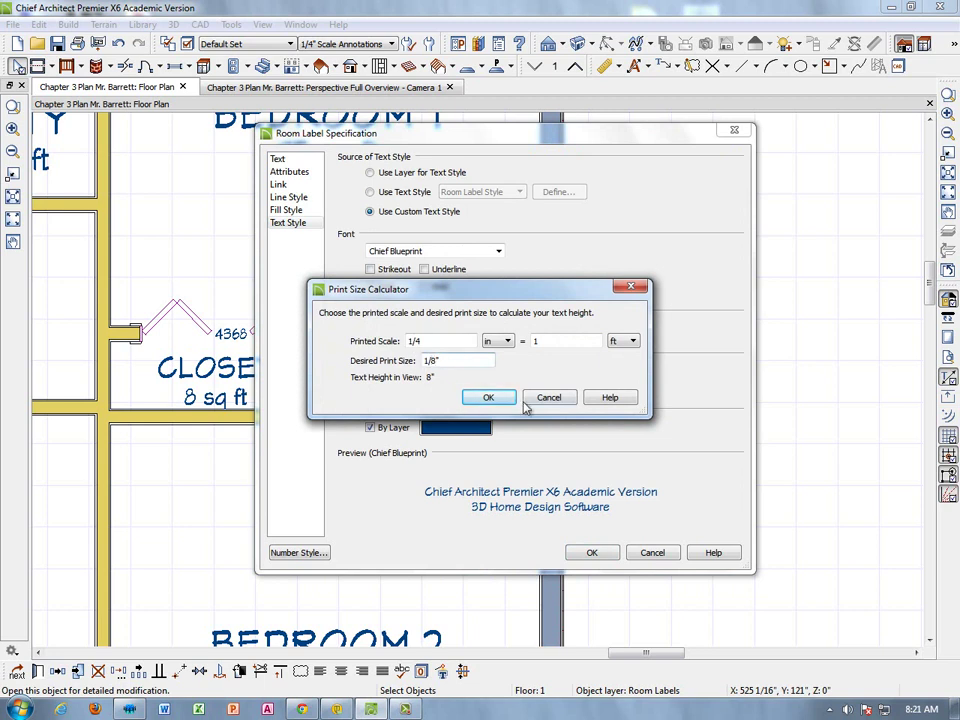
click(492, 397)
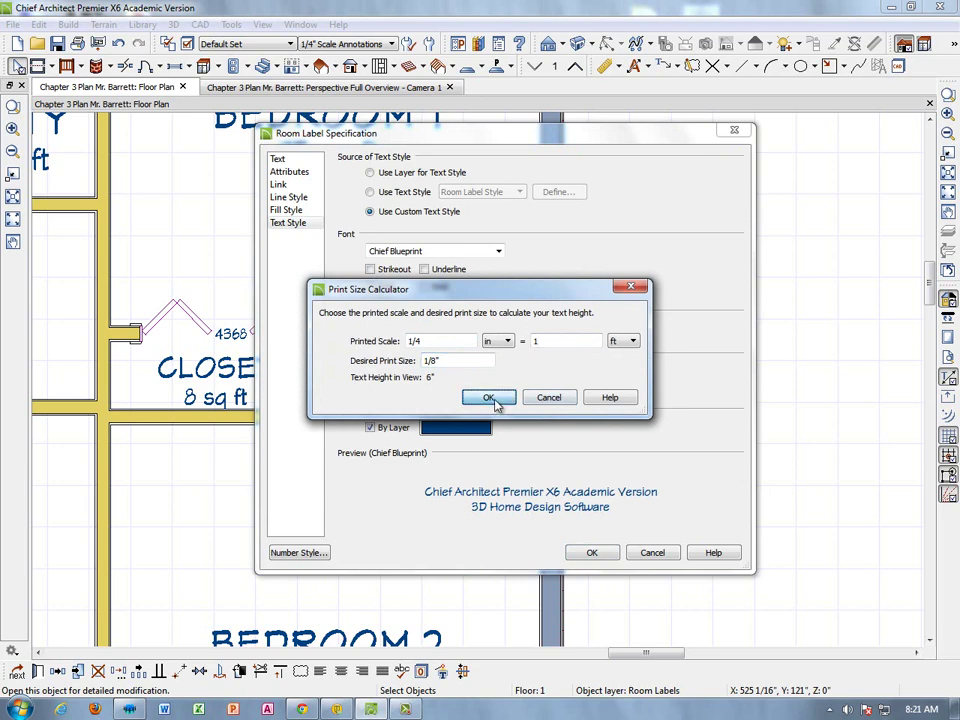
click(592, 553)
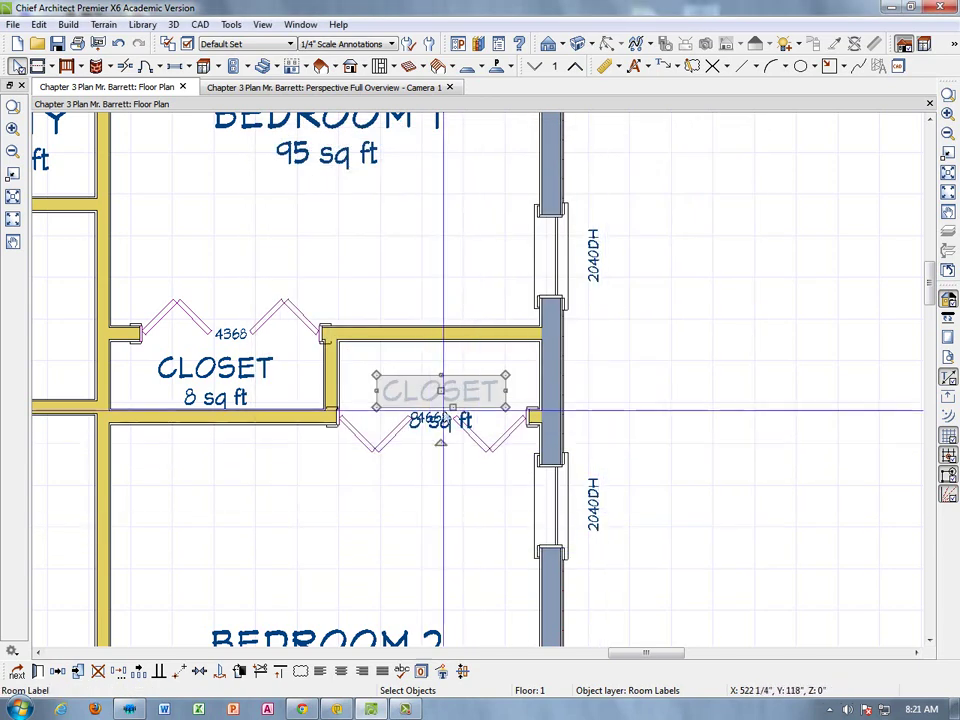
Step: Move the room label of the closet behind the 4668 doors straight up, clear of the door label
drag(442, 390, 441, 360)
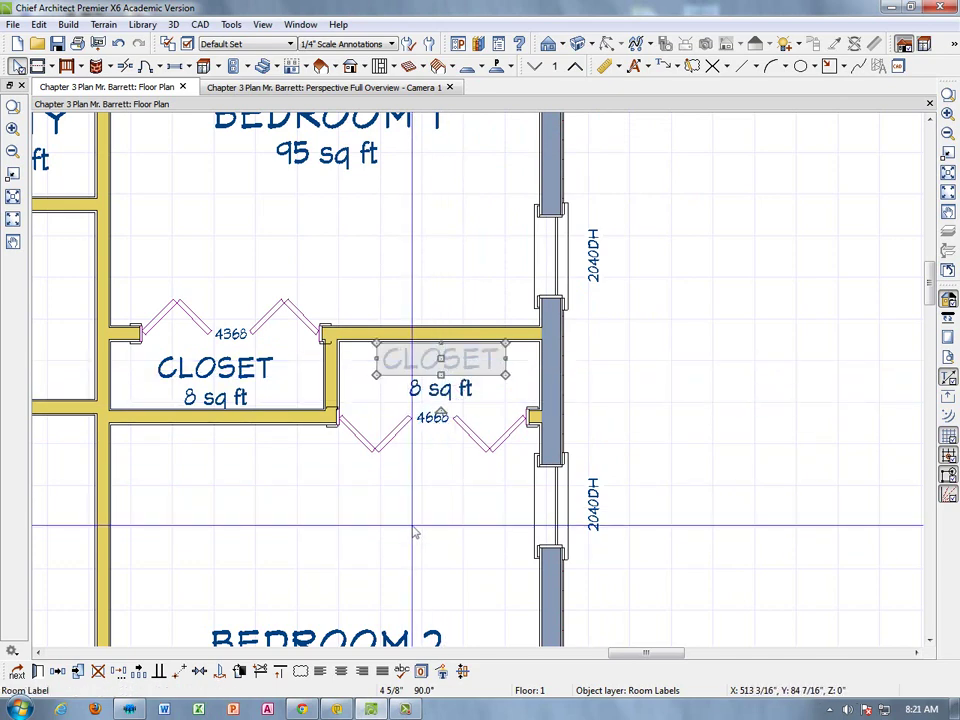
click(414, 527)
scroll(347, 531, down, 3)
scroll(331, 489, down, 1)
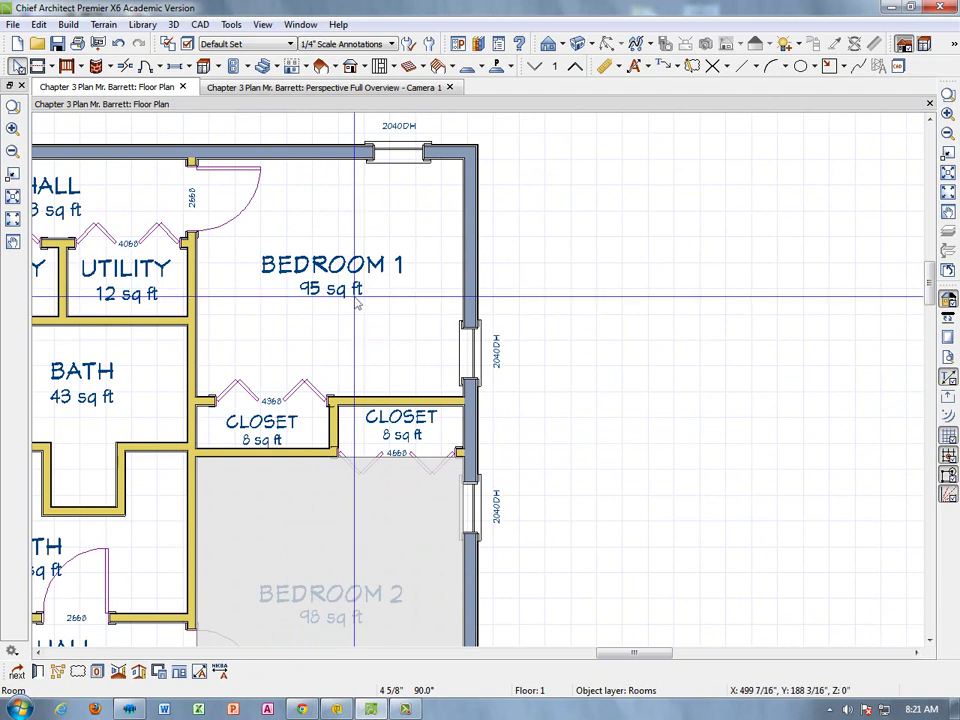
scroll(355, 275, down, 5)
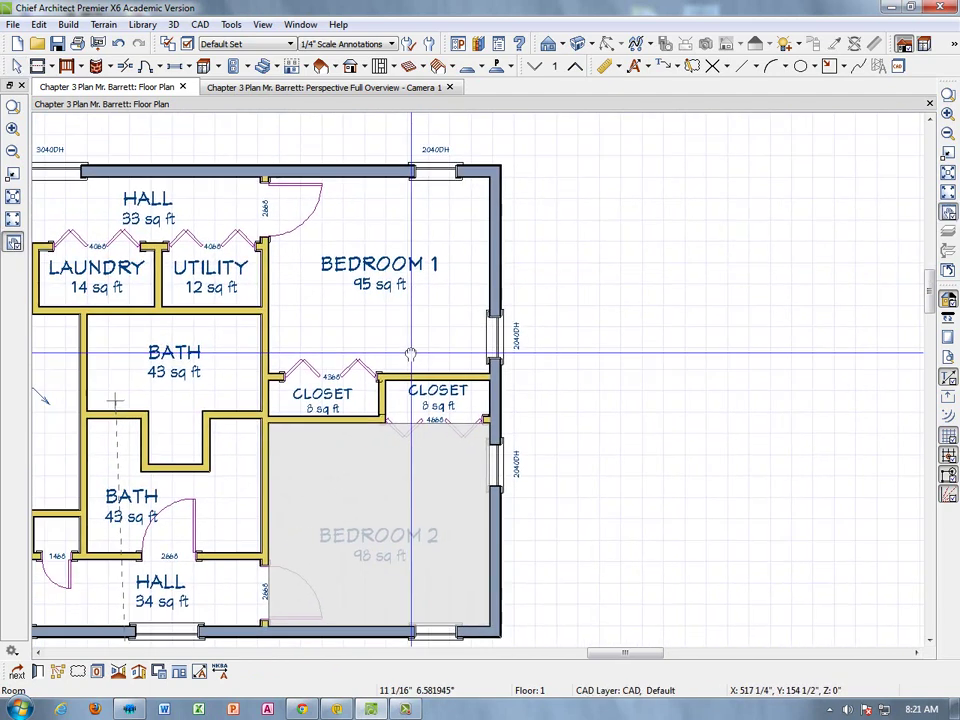